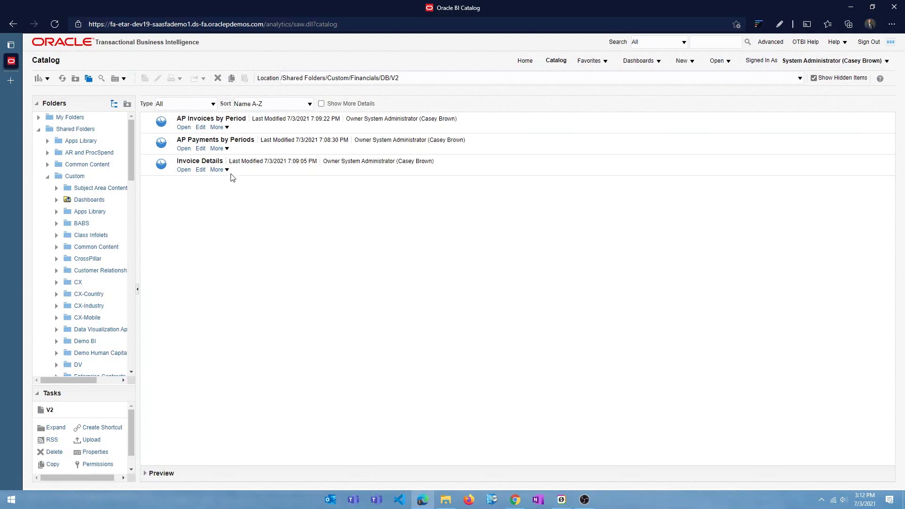
Open the AP Invoices by Period analysis for editing, examine its Period for Invoices prompt, and return to the catalog
{"action": "left_click", "coordinate": [201, 127]}
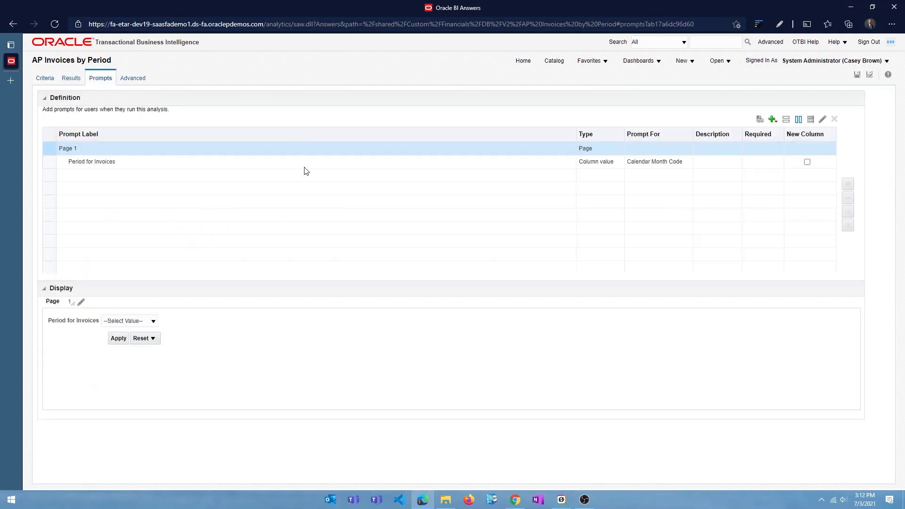
{"action": "left_click", "coordinate": [284, 166]}
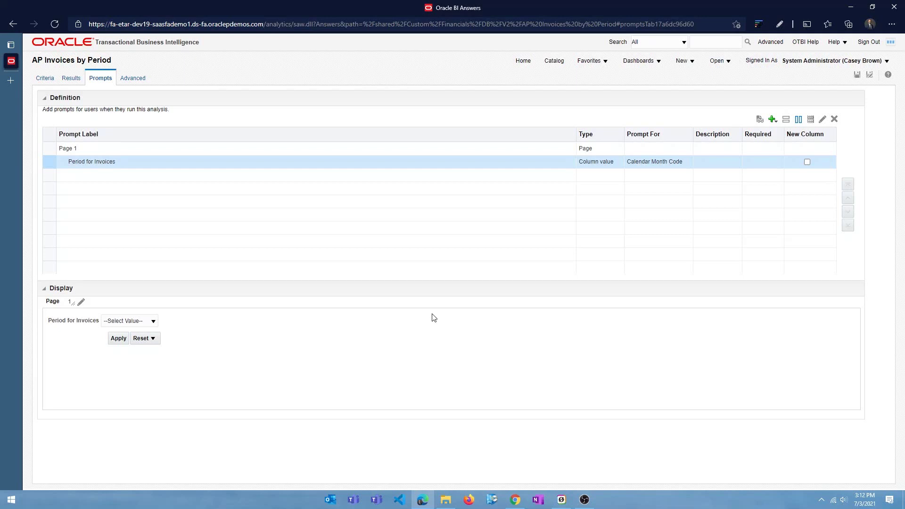
{"action": "left_click", "coordinate": [553, 62]}
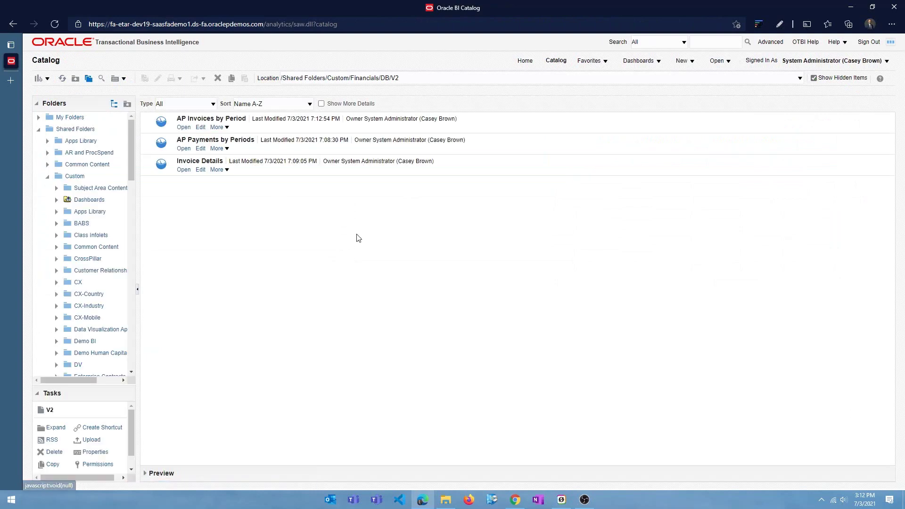
Open the Invoice Details analysis for editing and review its criteria filter and prompt definition
{"action": "left_click", "coordinate": [201, 171]}
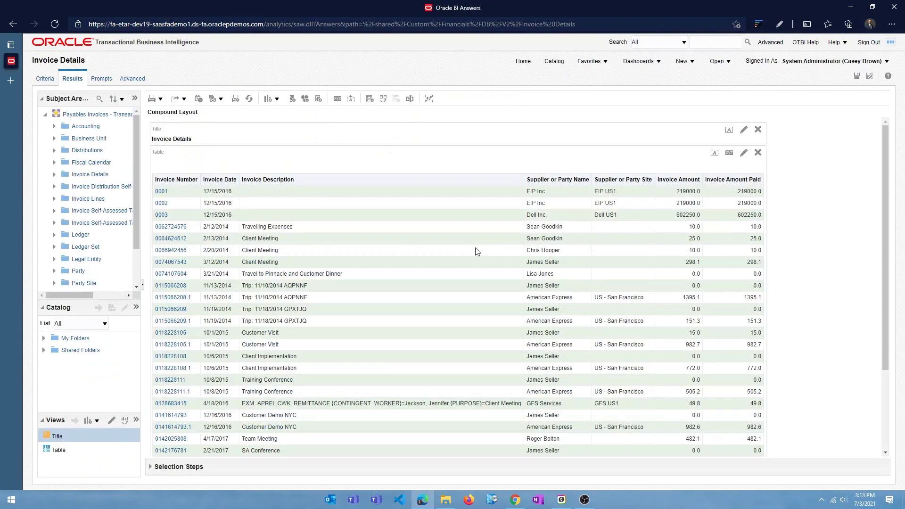
{"action": "left_click", "coordinate": [46, 79]}
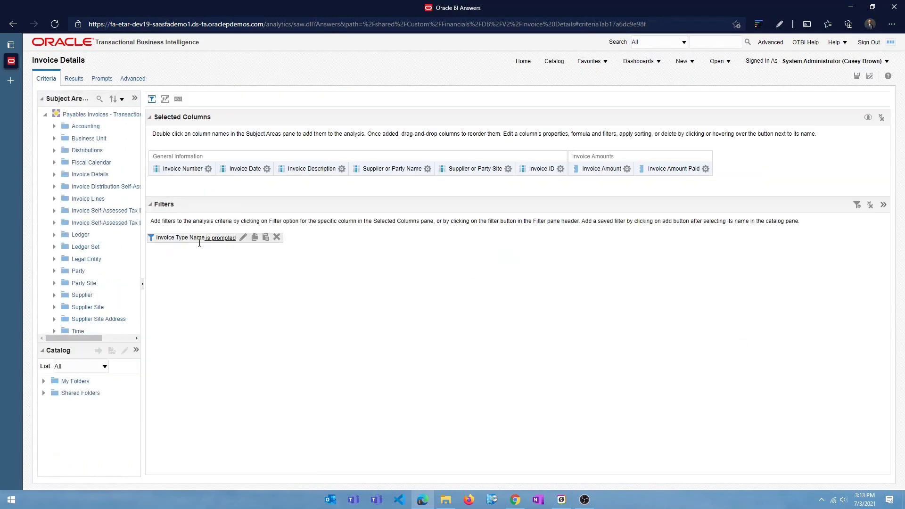
{"action": "left_click", "coordinate": [102, 78]}
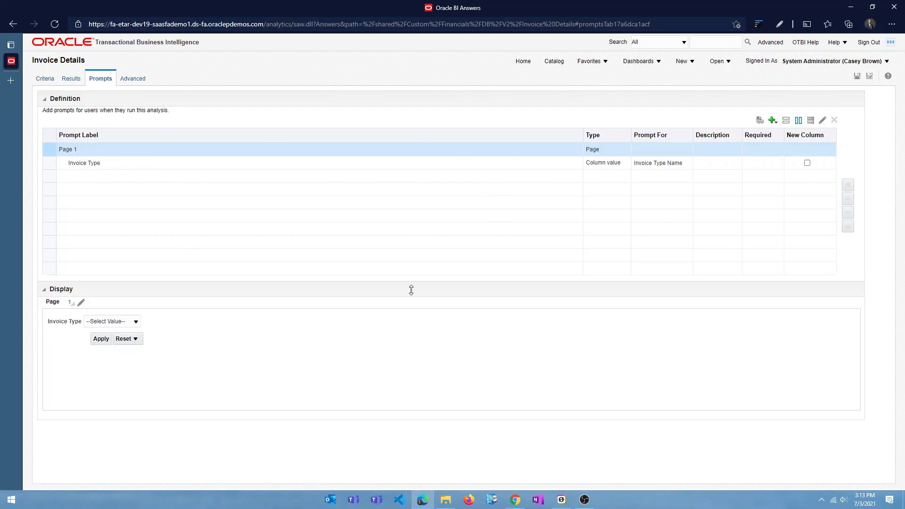
Switch to Chrome to read Oracle's documentation on inline and dashboard prompts, and return to the catalog
{"action": "left_click", "coordinate": [515, 460]}
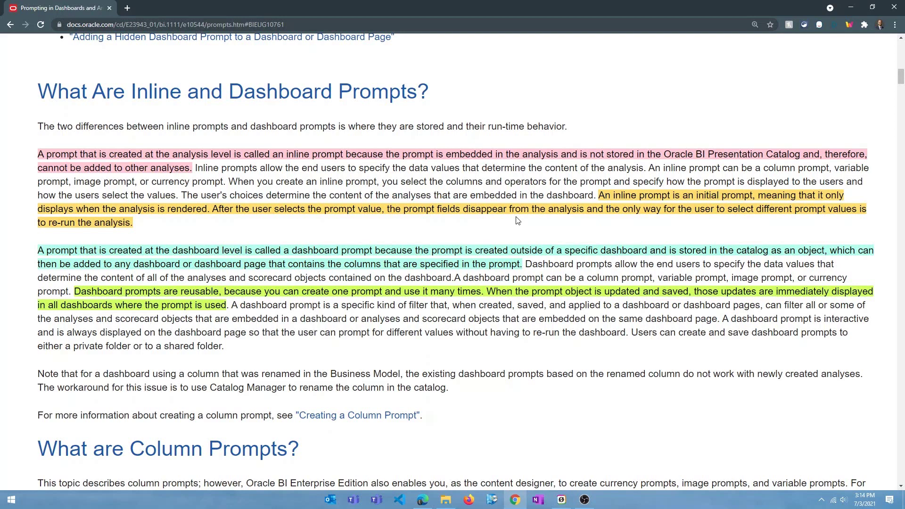
{"action": "key", "text": "alt+Tab"}
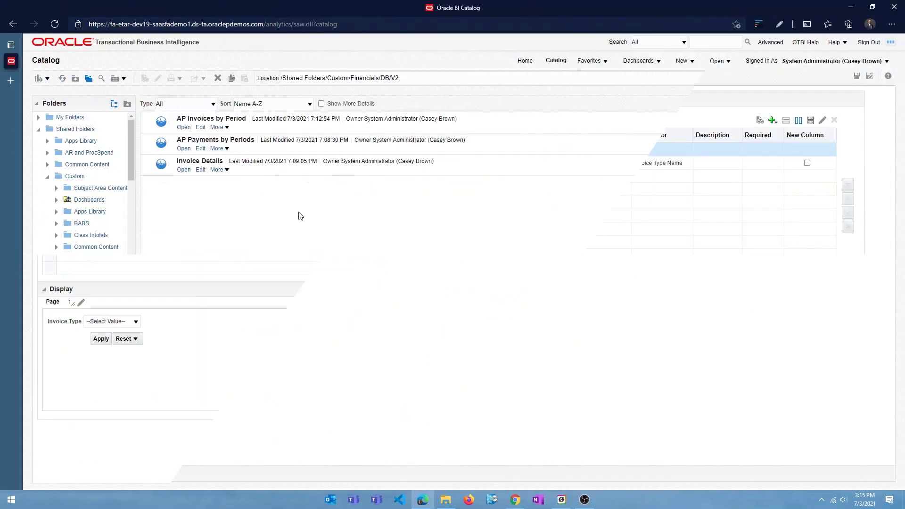
Run the Invoice Details analysis for the invoice types Credit memo and Debit memo, and go back to the catalog
{"action": "left_click", "coordinate": [184, 170]}
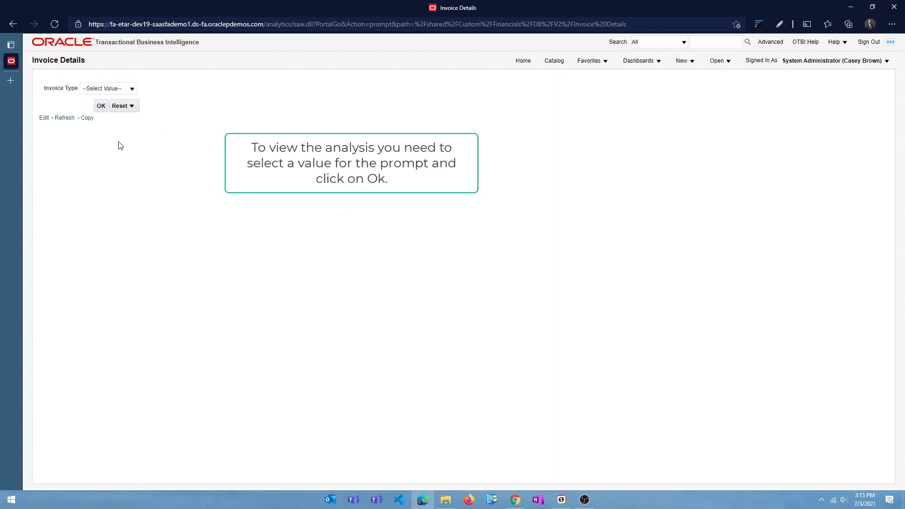
{"action": "left_click", "coordinate": [132, 90]}
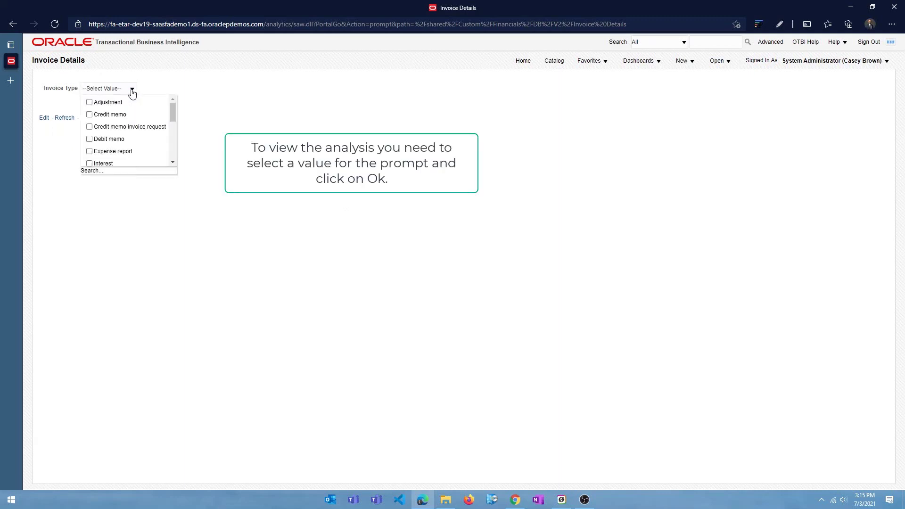
{"action": "left_click", "coordinate": [89, 115]}
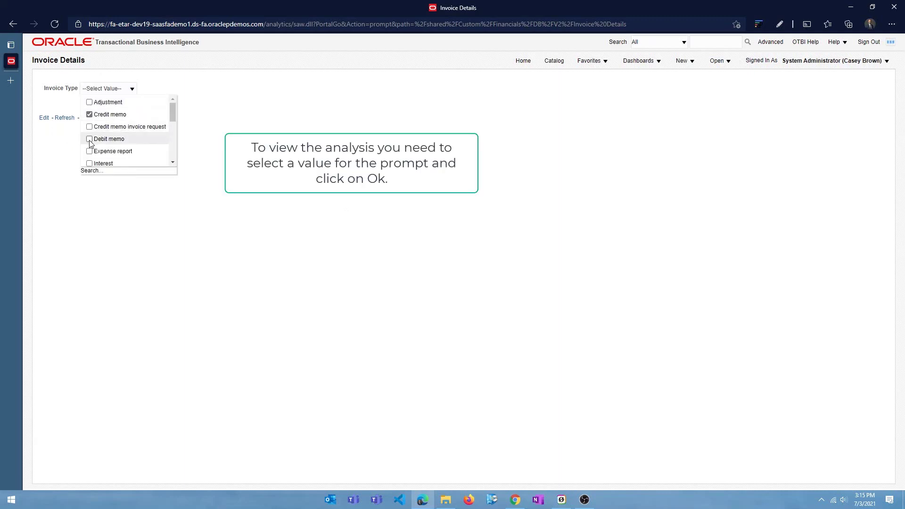
{"action": "left_click", "coordinate": [90, 139]}
{"action": "left_click", "coordinate": [245, 166]}
{"action": "left_click", "coordinate": [101, 106]}
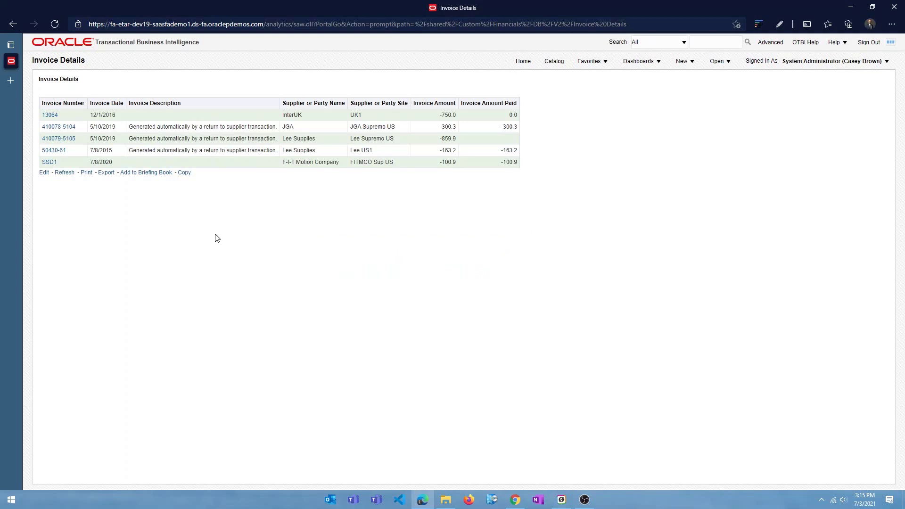
{"action": "left_click", "coordinate": [14, 24]}
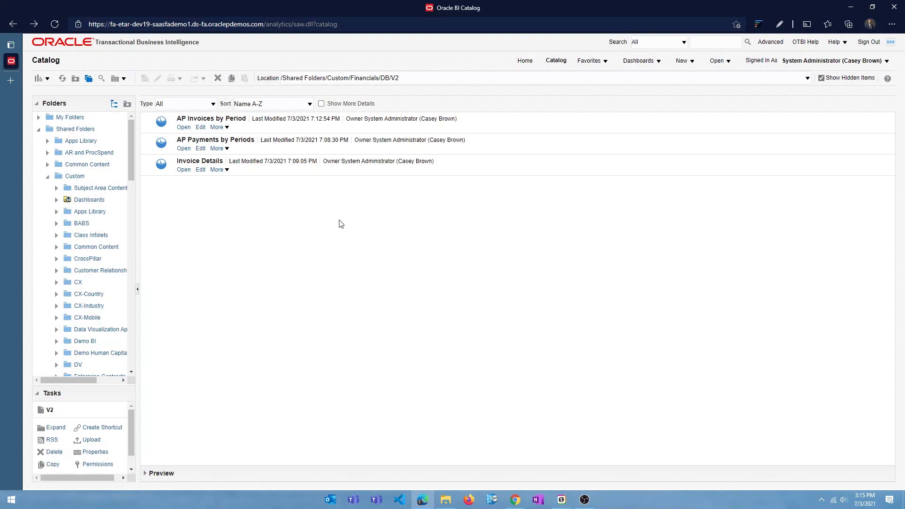
Run the Invoice Details analysis again for the Standard invoice type and return to the catalog
{"action": "left_click", "coordinate": [184, 170]}
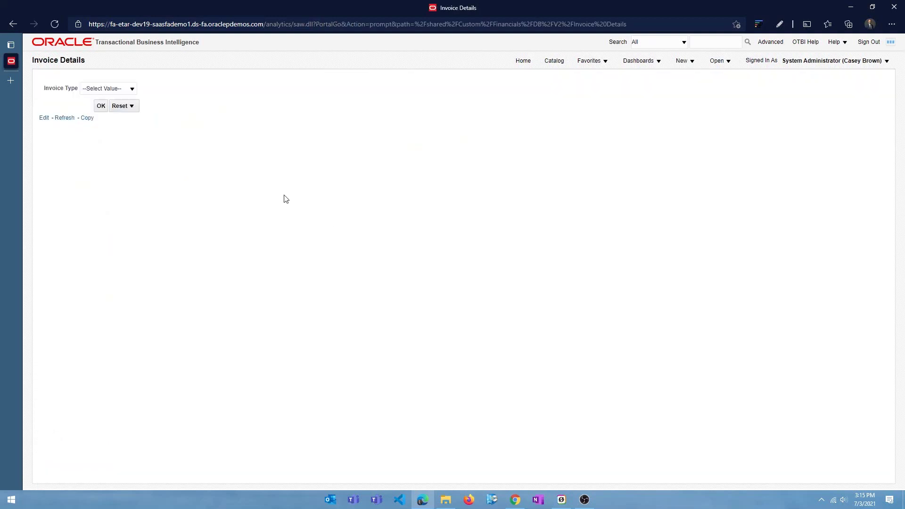
{"action": "left_click", "coordinate": [131, 91]}
{"action": "scroll", "coordinate": [121, 150], "scroll_direction": "down", "scroll_amount": 5}
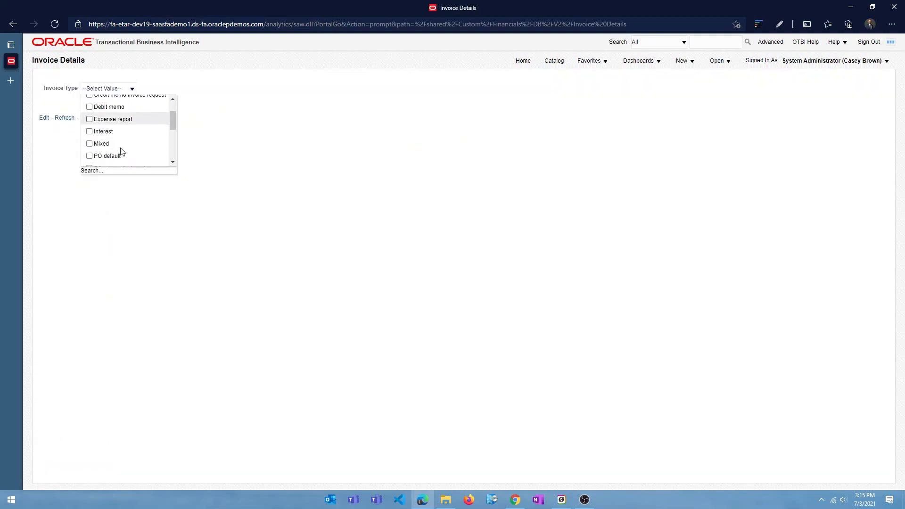
{"action": "scroll", "coordinate": [115, 155], "scroll_direction": "down", "scroll_amount": 2}
{"action": "left_click", "coordinate": [90, 156]}
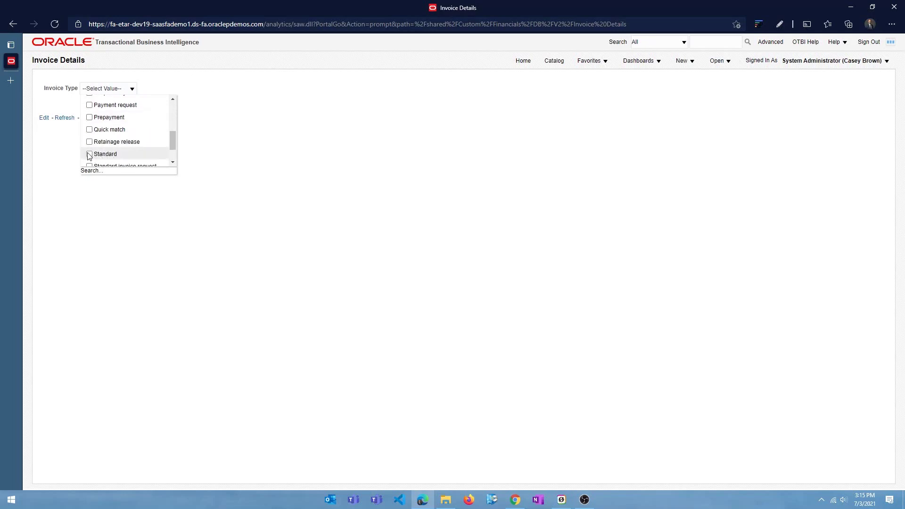
{"action": "left_click", "coordinate": [101, 105]}
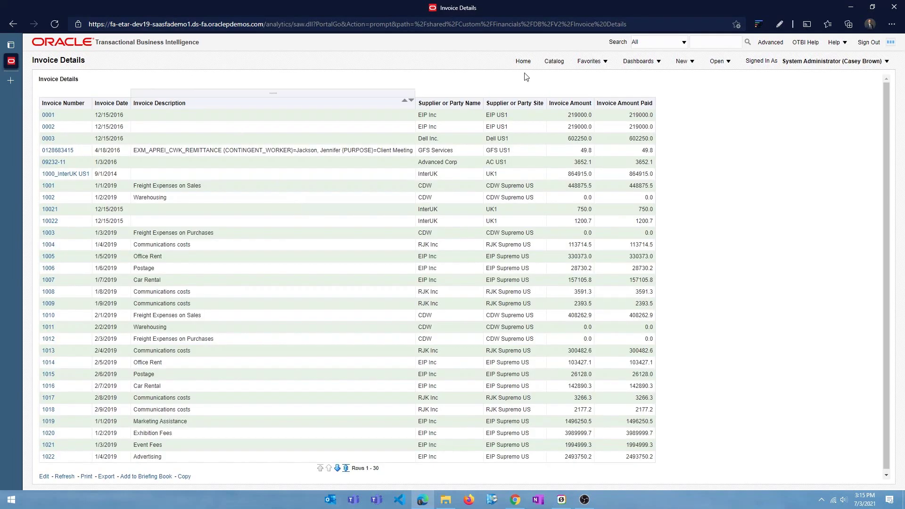
{"action": "left_click", "coordinate": [554, 61]}
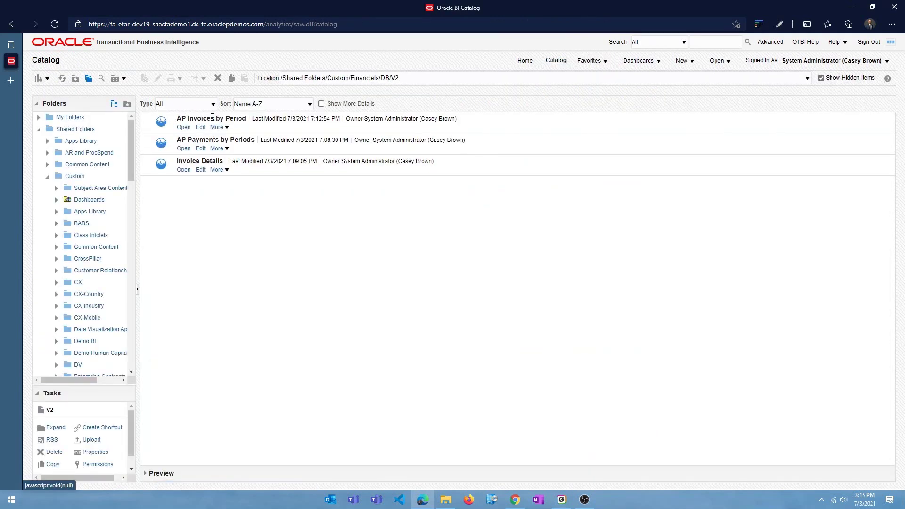
Start a new dashboard and set its location to /Shared Folders/Custom/Financials/DB/V2, accepting the warning
{"action": "left_click", "coordinate": [245, 131]}
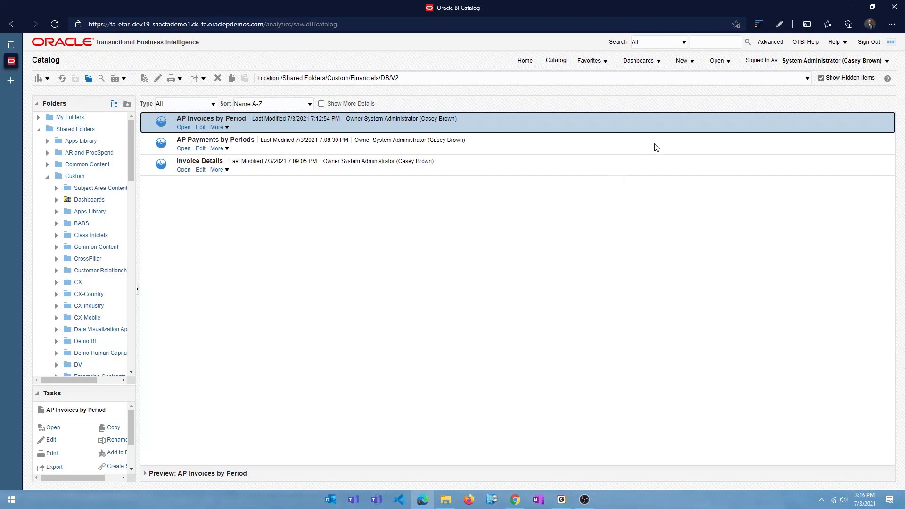
{"action": "left_click", "coordinate": [692, 62]}
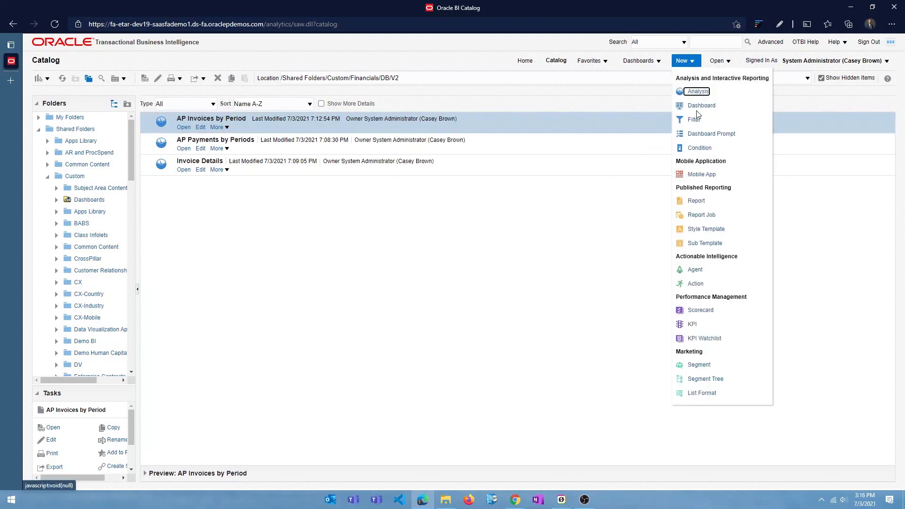
{"action": "left_click", "coordinate": [696, 108]}
{"action": "left_click", "coordinate": [692, 61]}
{"action": "left_click", "coordinate": [698, 107]}
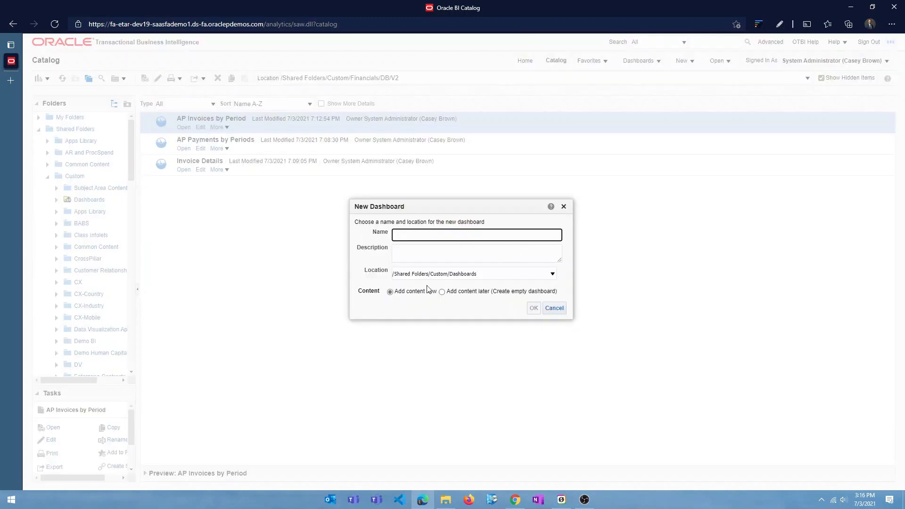
{"action": "left_click", "coordinate": [454, 273]}
{"action": "scroll", "coordinate": [481, 377], "scroll_direction": "down", "scroll_amount": 2}
{"action": "scroll", "coordinate": [480, 377], "scroll_direction": "down", "scroll_amount": 1}
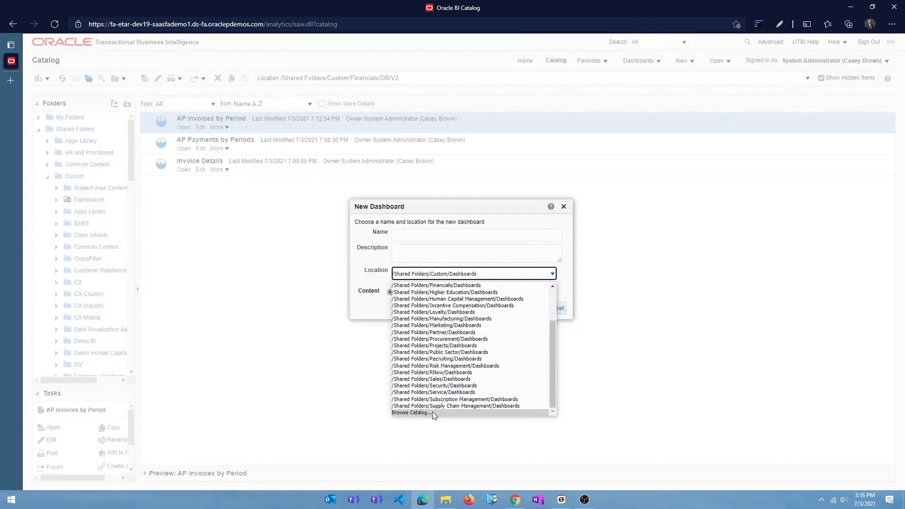
{"action": "left_click", "coordinate": [431, 412]}
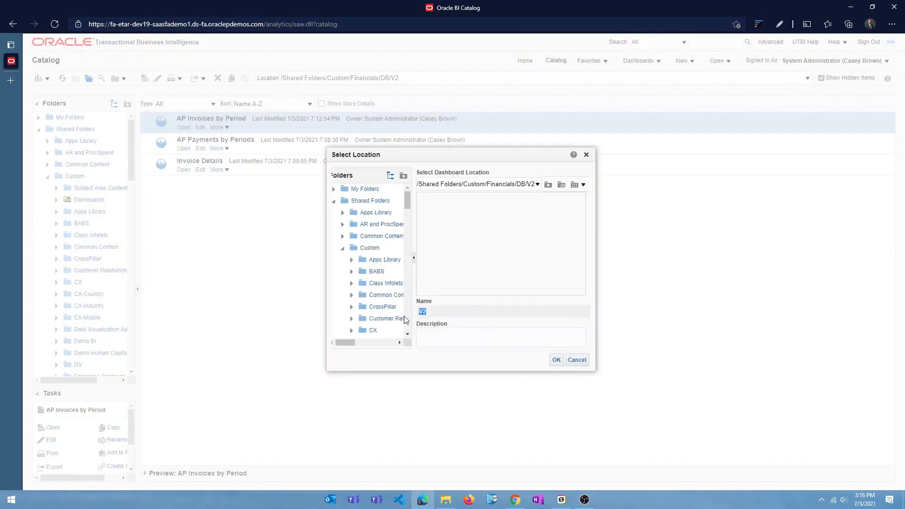
{"action": "left_click", "coordinate": [557, 360]}
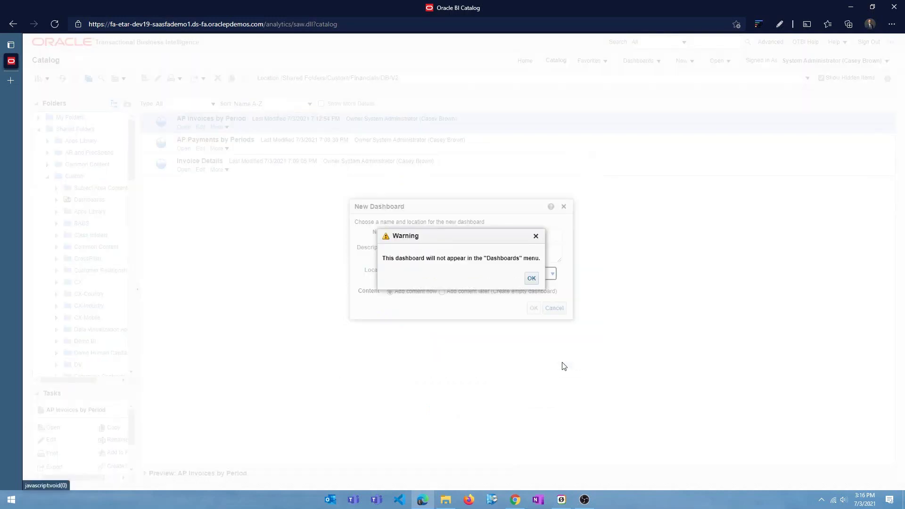
{"action": "left_click", "coordinate": [531, 280]}
Name the new dashboard "payables dashboard" and create it with content added now
{"action": "left_click", "coordinate": [453, 232]}
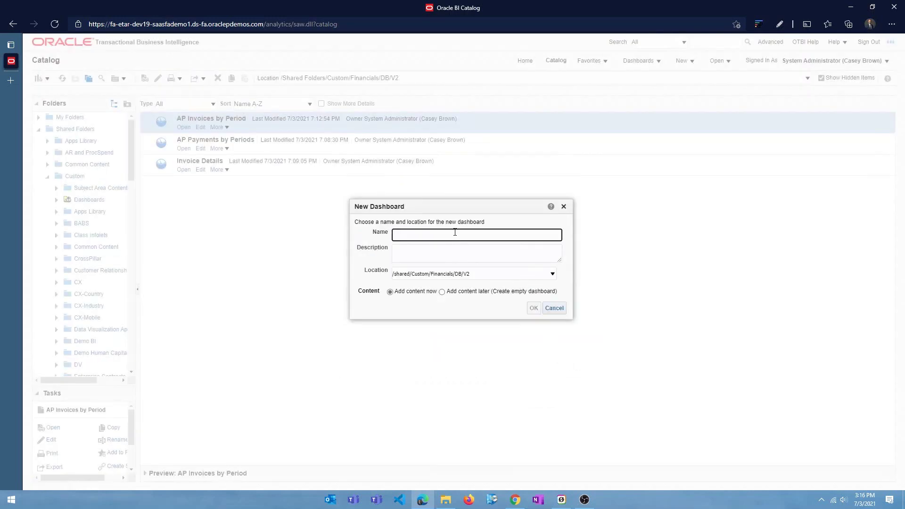
{"action": "type", "text": "payables dashboard"}
{"action": "key", "text": "Return"}
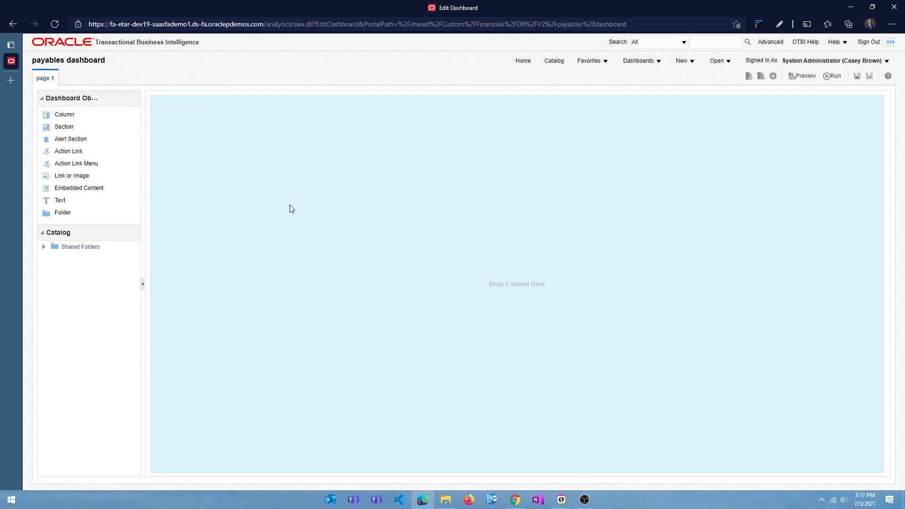
Expand the dashboard editor's catalog tree to Shared Folders/Custom/Financials/DB/V2 and widen the pane to show full names
{"action": "left_click", "coordinate": [43, 246]}
{"action": "left_click", "coordinate": [53, 294]}
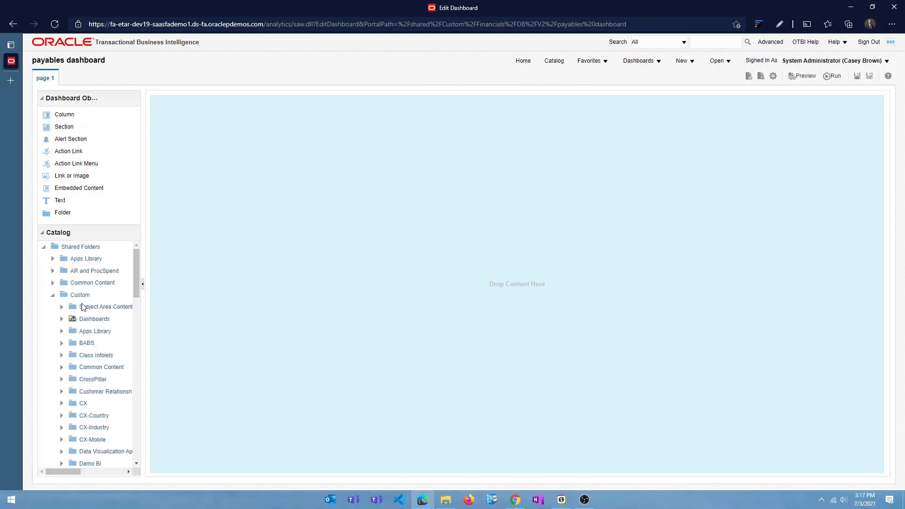
{"action": "scroll", "coordinate": [83, 311], "scroll_direction": "down", "scroll_amount": 3}
{"action": "scroll", "coordinate": [92, 319], "scroll_direction": "down", "scroll_amount": 6}
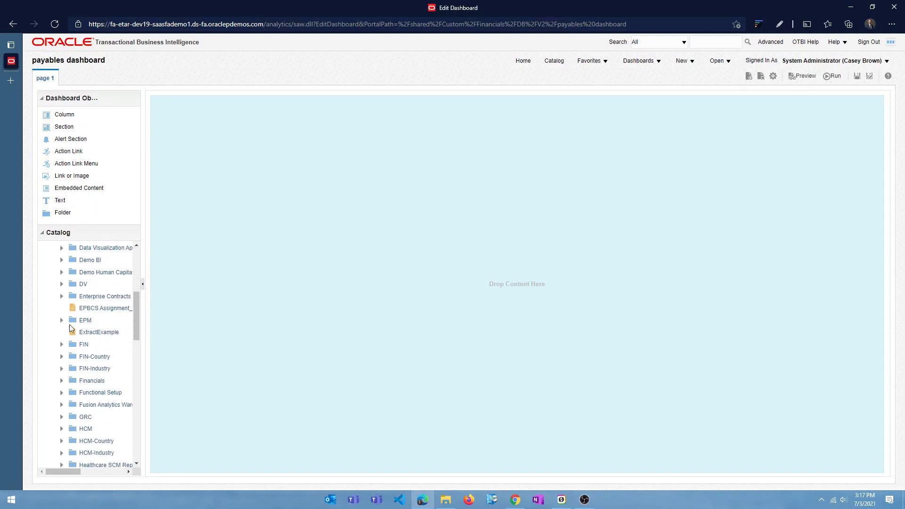
{"action": "scroll", "coordinate": [71, 330], "scroll_direction": "down", "scroll_amount": 3}
{"action": "left_click", "coordinate": [61, 345]}
{"action": "scroll", "coordinate": [80, 349], "scroll_direction": "down", "scroll_amount": 5}
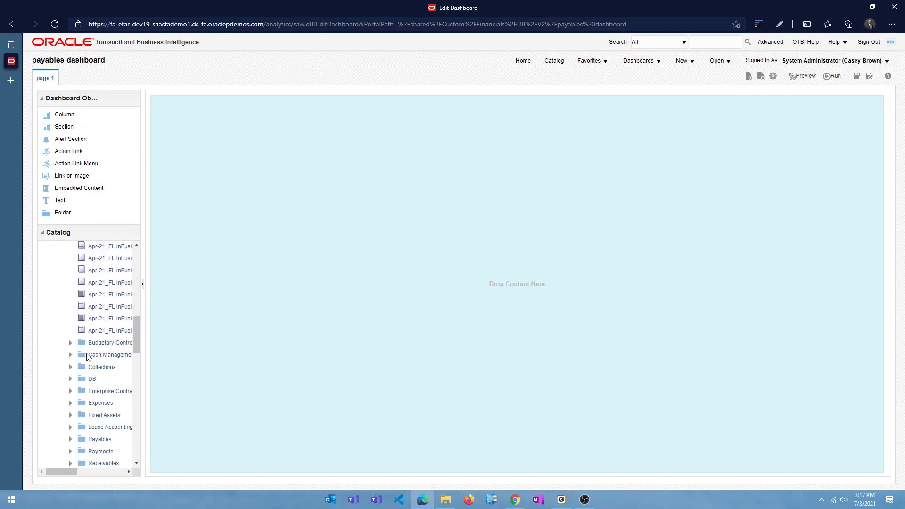
{"action": "scroll", "coordinate": [87, 357], "scroll_direction": "down", "scroll_amount": 5}
{"action": "left_click", "coordinate": [70, 257]}
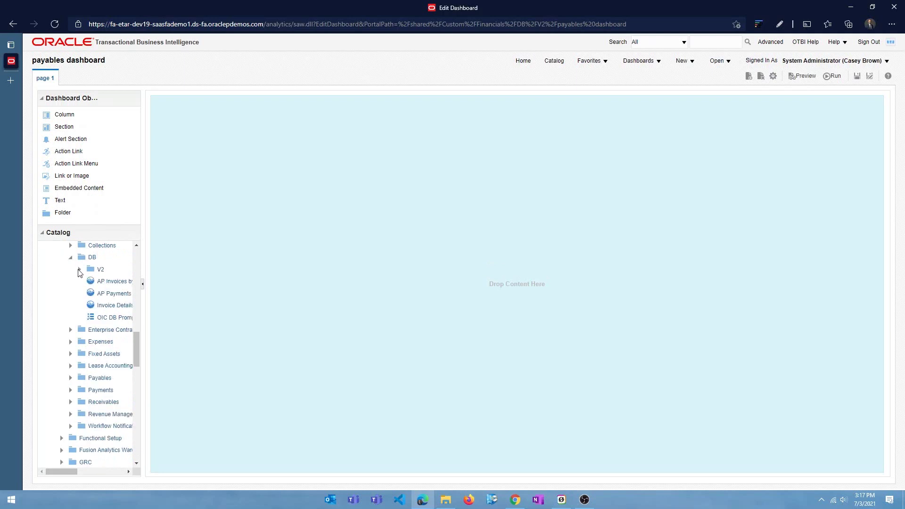
{"action": "left_click", "coordinate": [80, 269]}
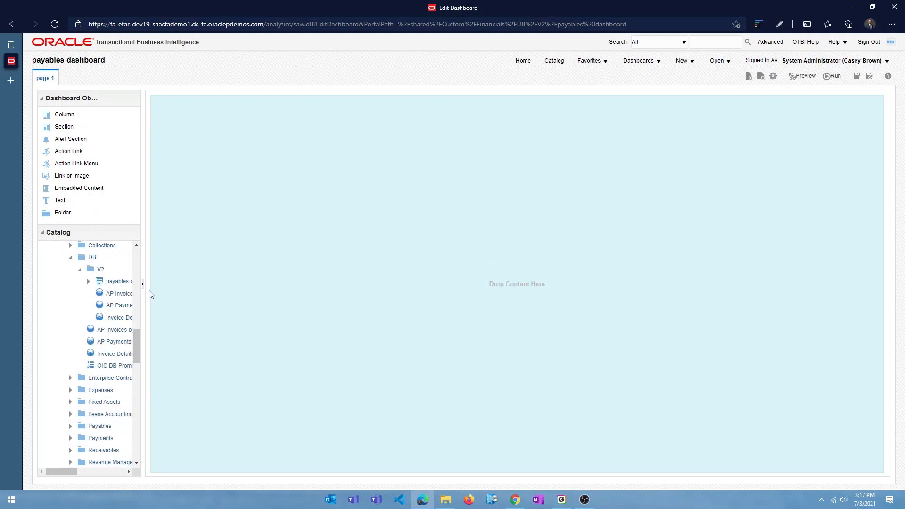
{"action": "left_click_drag", "start_coordinate": [142, 289], "coordinate": [247, 301]}
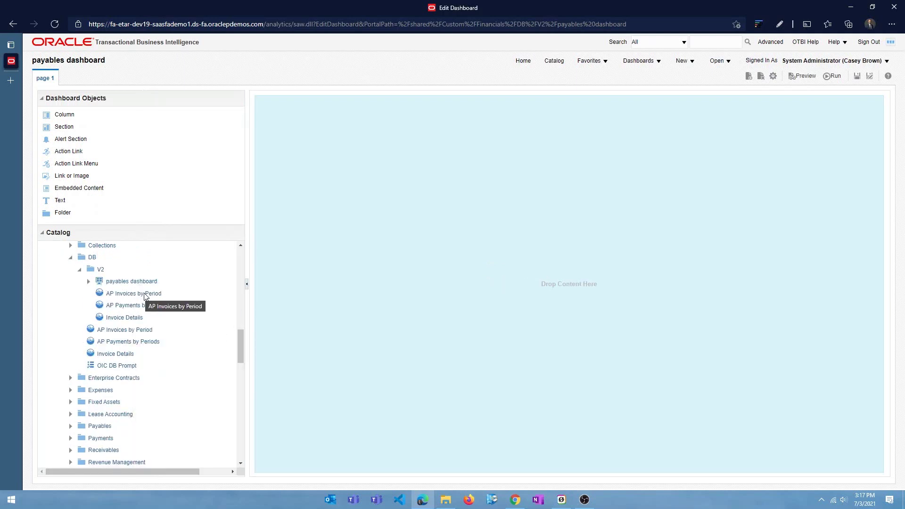
Add AP Invoices by Period and AP Payments by Periods to one section of page 1 and set its layout to horizontal
{"action": "left_click_drag", "start_coordinate": [145, 296], "coordinate": [450, 160]}
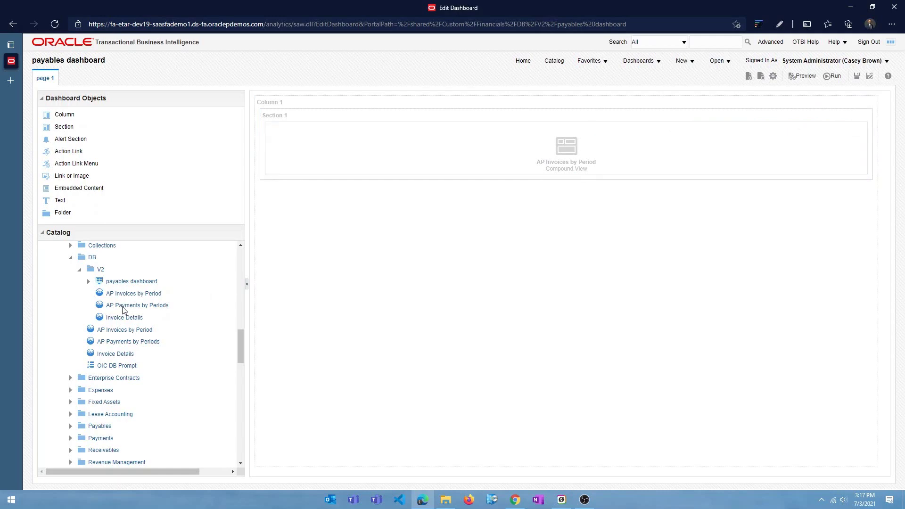
{"action": "left_click_drag", "start_coordinate": [122, 310], "coordinate": [536, 178]}
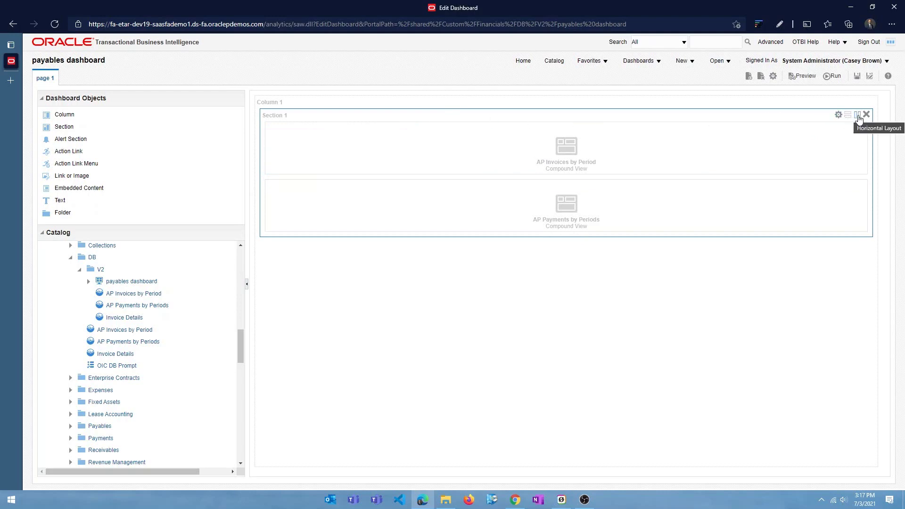
{"action": "left_click", "coordinate": [858, 115]}
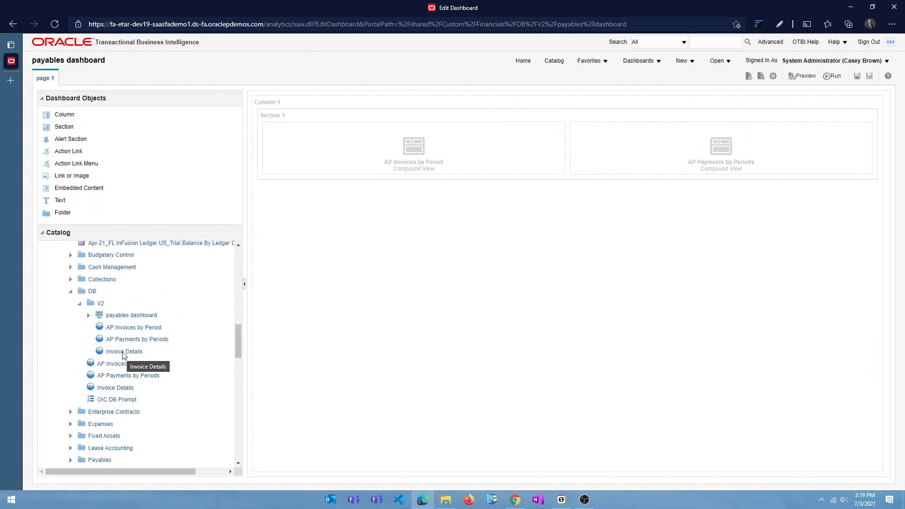
Add the Invoice Details analysis in a new section beneath Section 1, save the dashboard and run it
{"action": "left_click_drag", "start_coordinate": [124, 354], "coordinate": [471, 254]}
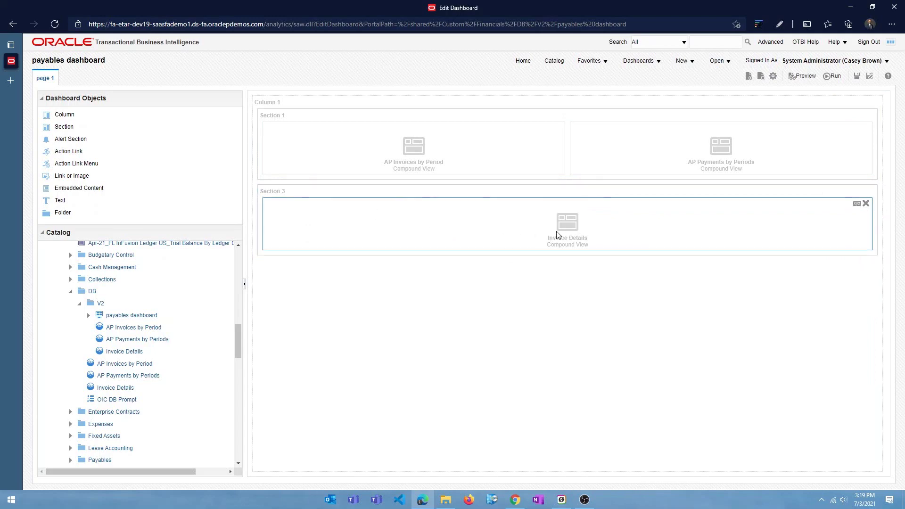
{"action": "left_click", "coordinate": [858, 76]}
{"action": "left_click", "coordinate": [832, 78]}
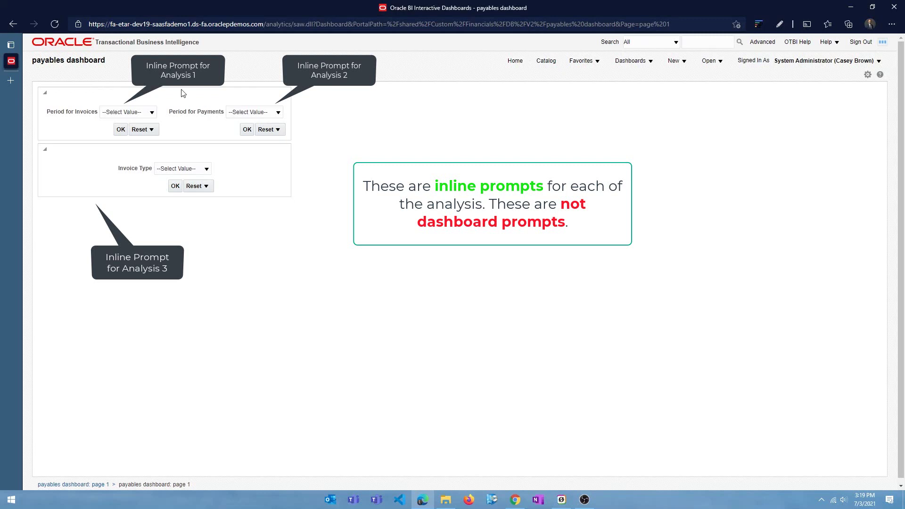
{"action": "left_click_drag", "start_coordinate": [46, 112], "coordinate": [97, 115]}
{"action": "left_click", "coordinate": [175, 116]}
{"action": "left_click_drag", "start_coordinate": [175, 116], "coordinate": [224, 117]}
{"action": "left_click_drag", "start_coordinate": [117, 170], "coordinate": [154, 175]}
Search the Period for Invoices prompt values for 2020 and choose 2020 / 11
{"action": "left_click", "coordinate": [152, 113]}
{"action": "left_click", "coordinate": [128, 192]}
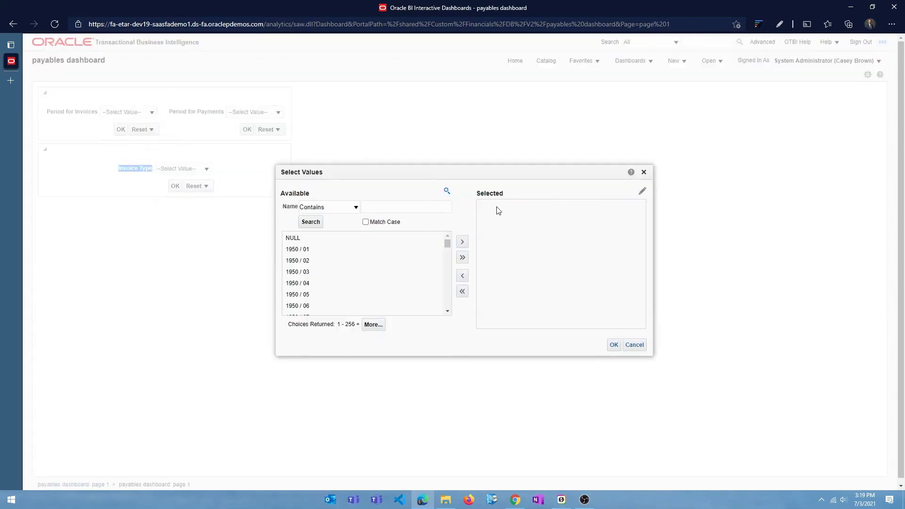
{"action": "left_click", "coordinate": [407, 206]}
{"action": "type", "text": "2020"}
{"action": "key", "text": "Return"}
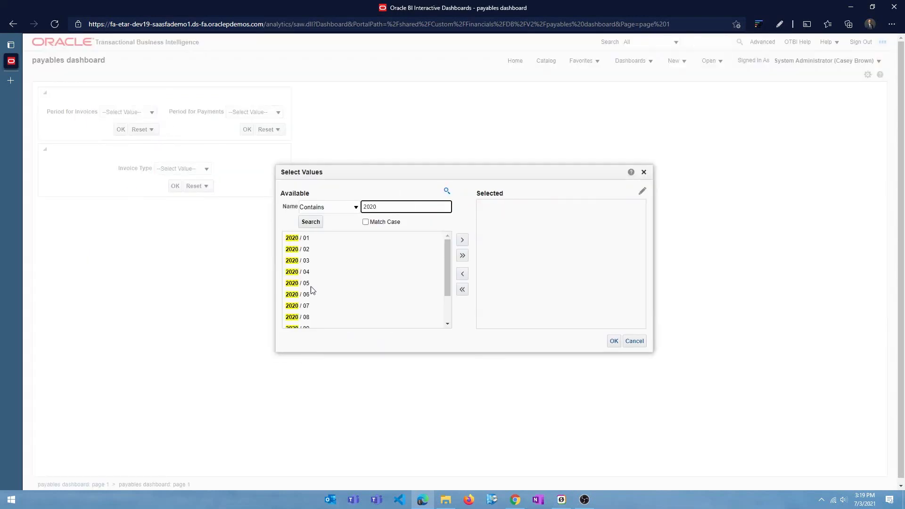
{"action": "scroll", "coordinate": [310, 287], "scroll_direction": "down", "scroll_amount": 2}
{"action": "left_click", "coordinate": [303, 311]}
{"action": "left_click", "coordinate": [462, 240]}
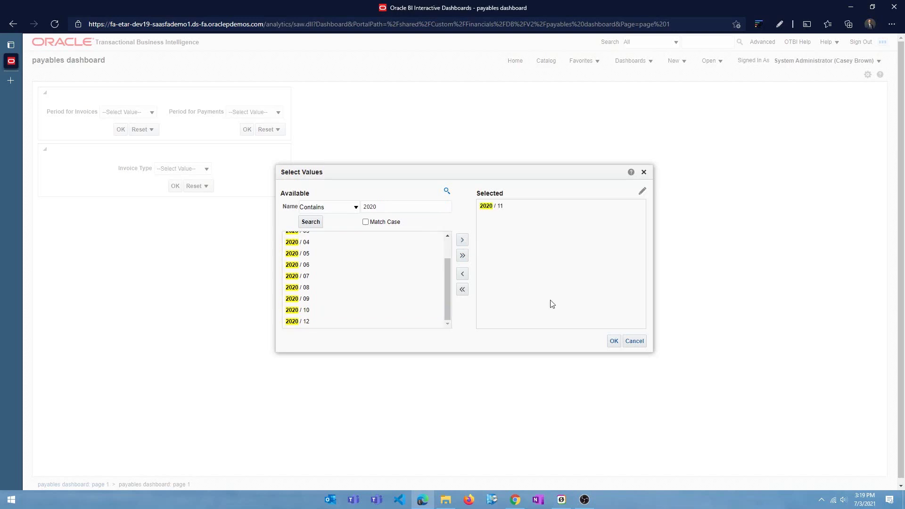
{"action": "left_click", "coordinate": [614, 341]}
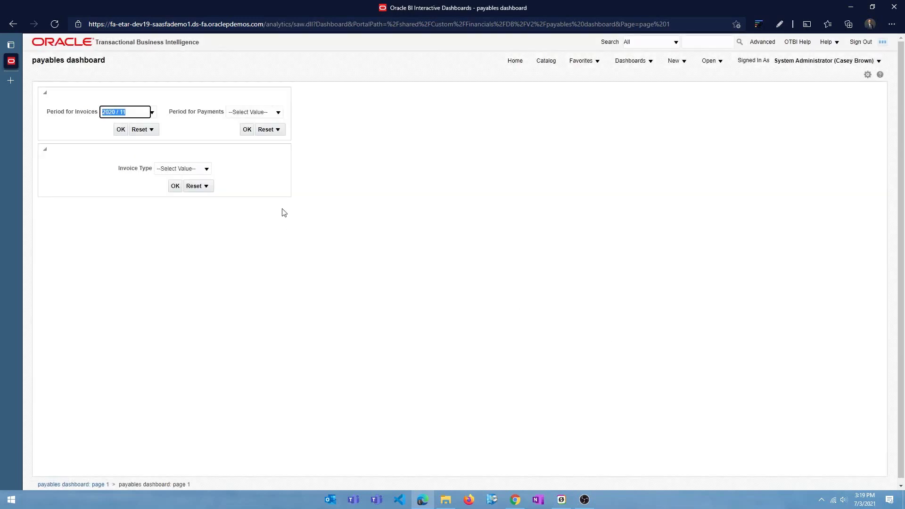
Search the Period for Payments prompt values for 2020 and choose 2020 / 11
{"action": "left_click", "coordinate": [278, 113]}
{"action": "left_click", "coordinate": [242, 193]}
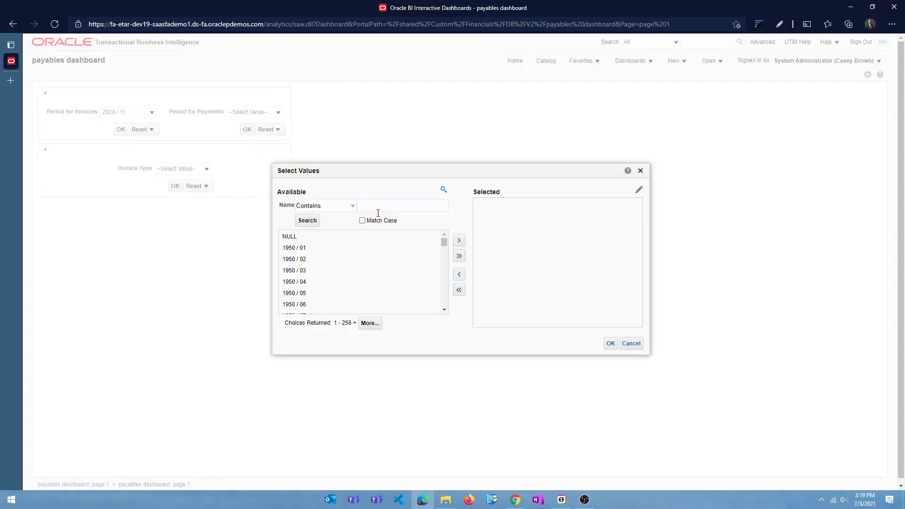
{"action": "left_click", "coordinate": [372, 204]}
{"action": "type", "text": "2020"}
{"action": "key", "text": "Return"}
{"action": "scroll", "coordinate": [311, 311], "scroll_direction": "down", "scroll_amount": 3}
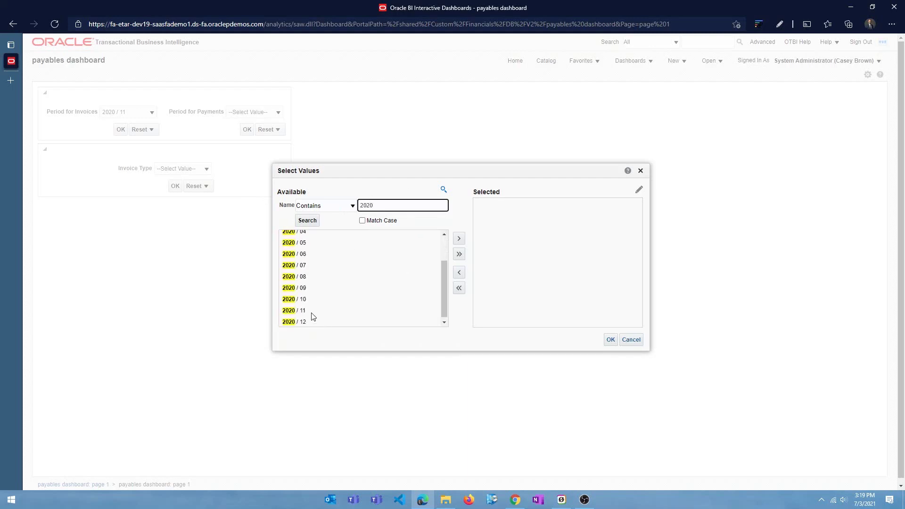
{"action": "left_click", "coordinate": [313, 308]}
{"action": "left_click", "coordinate": [455, 239]}
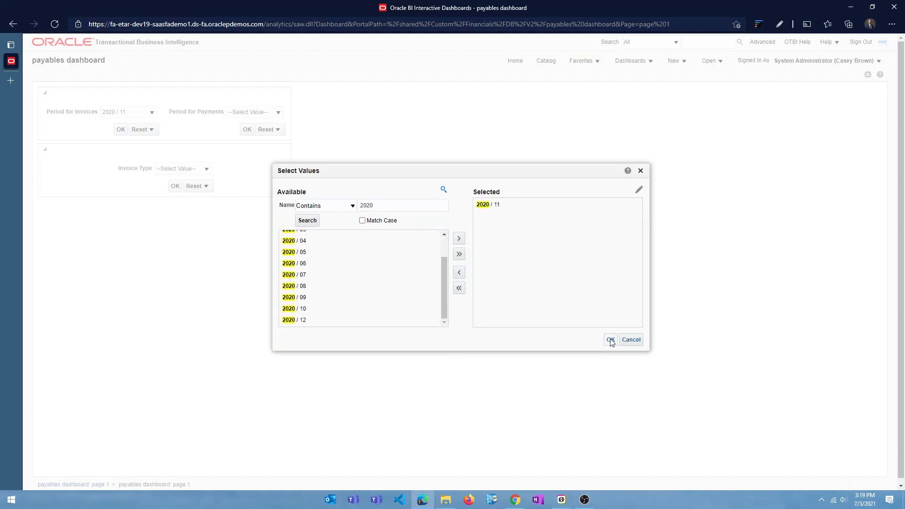
{"action": "left_click", "coordinate": [609, 339]}
Choose Debit memo and Credit memo in the Invoice Type prompt
{"action": "left_click", "coordinate": [206, 169]}
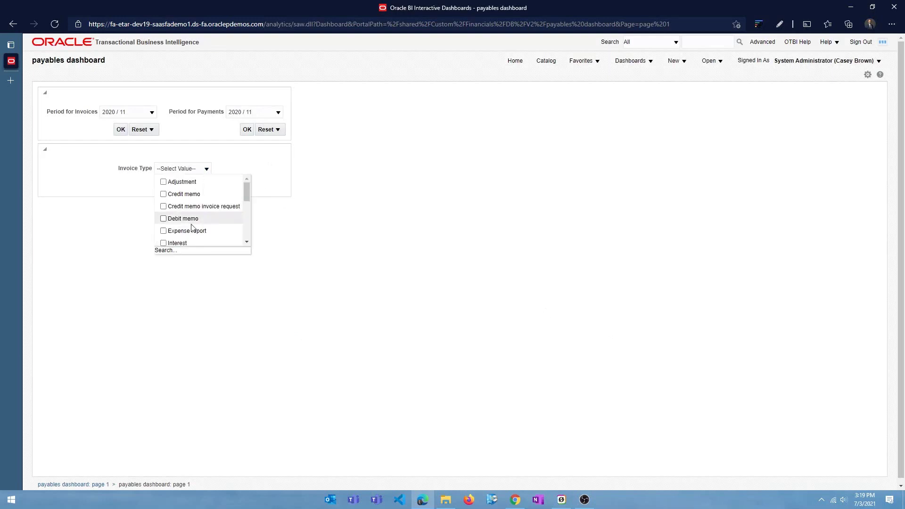
{"action": "left_click", "coordinate": [164, 219]}
{"action": "left_click", "coordinate": [164, 195]}
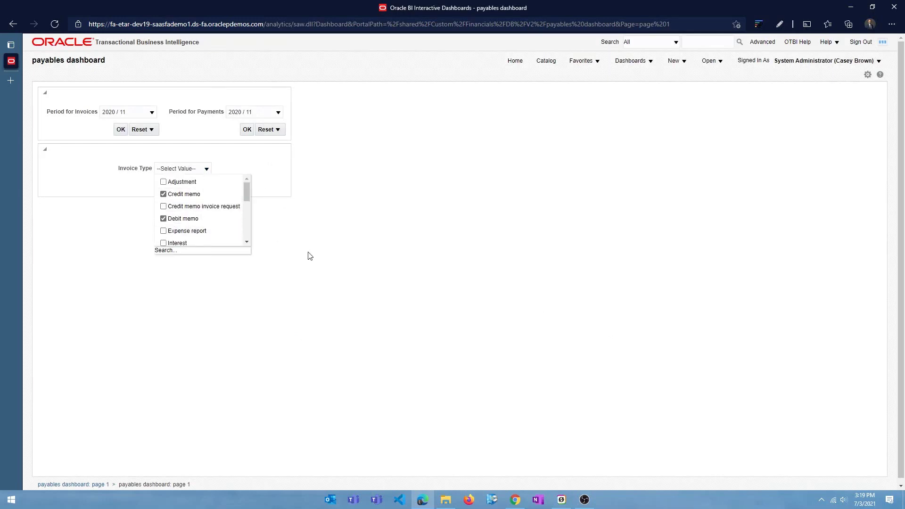
{"action": "left_click", "coordinate": [311, 255]}
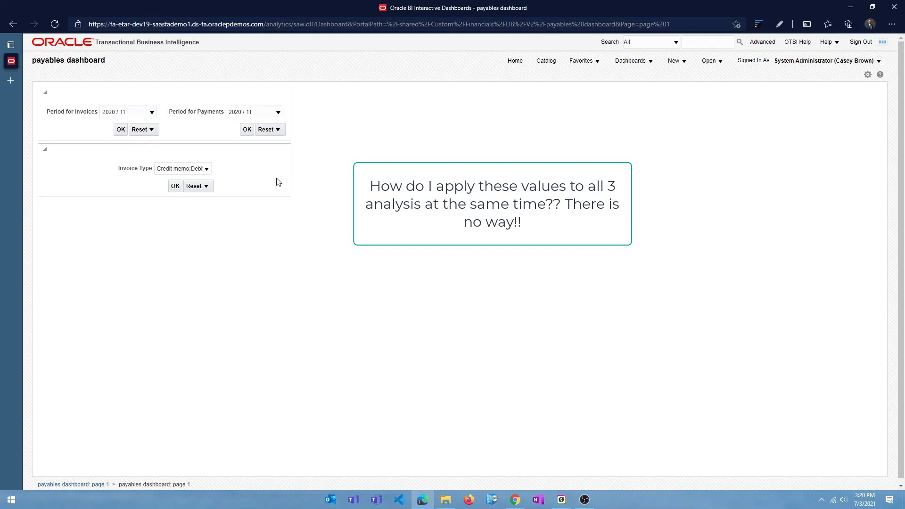
Apply only the Period for Invoices prompt to view the AP Invoices by Period result, and return to page 1 of the payables dashboard
{"action": "left_click", "coordinate": [122, 134]}
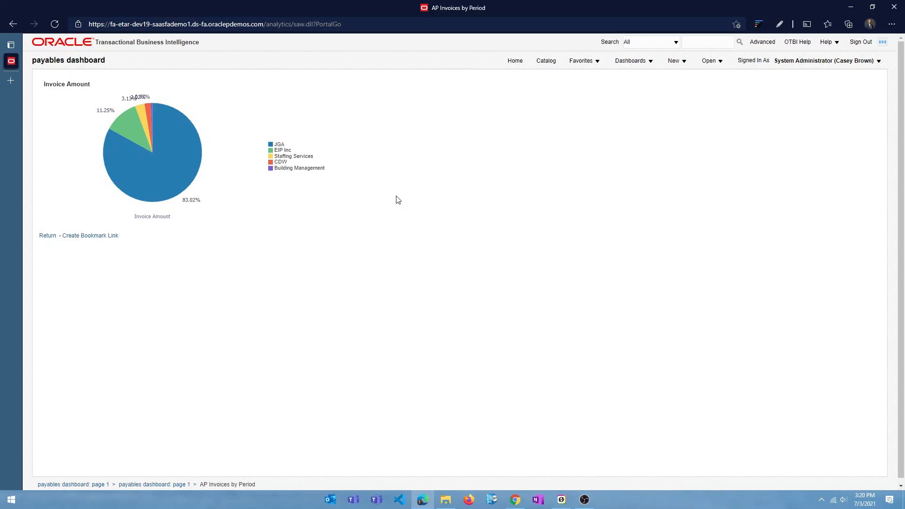
{"action": "left_click", "coordinate": [47, 235]}
{"action": "left_click", "coordinate": [179, 485]}
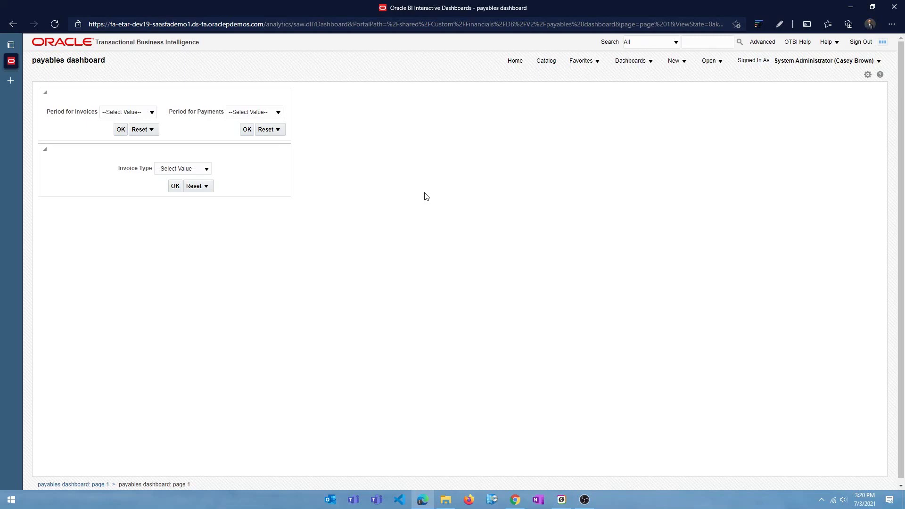
Open AP Invoices by Period from the catalog for editing, delete its Period for Invoices prompt and save the analysis
{"action": "left_click", "coordinate": [546, 64]}
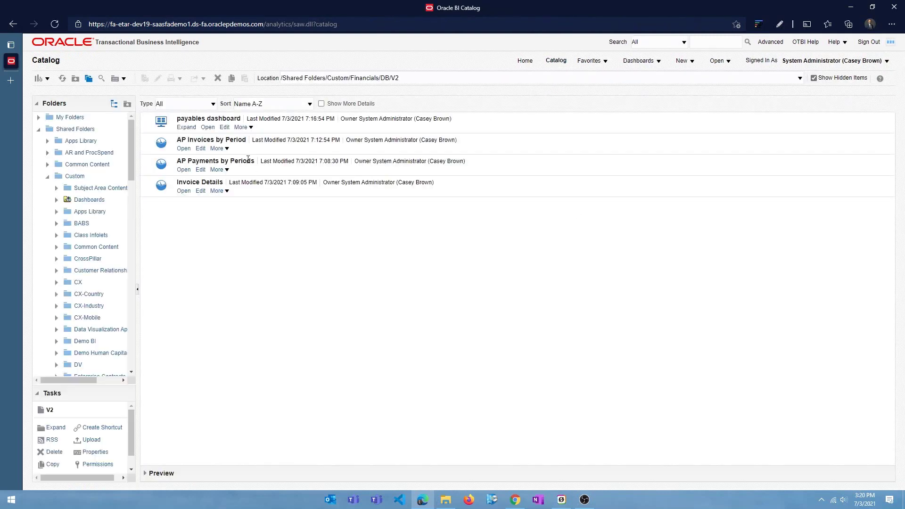
{"action": "left_click", "coordinate": [200, 149]}
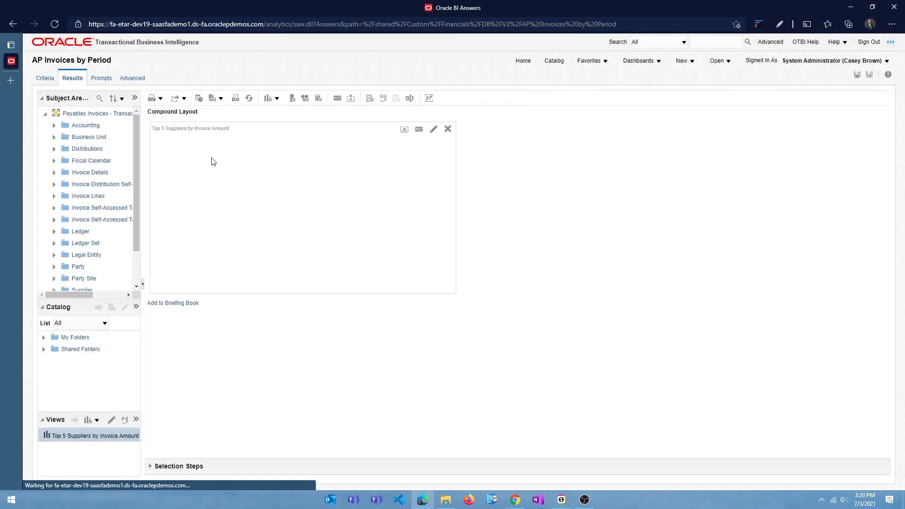
{"action": "left_click", "coordinate": [101, 78]}
{"action": "left_click", "coordinate": [291, 163]}
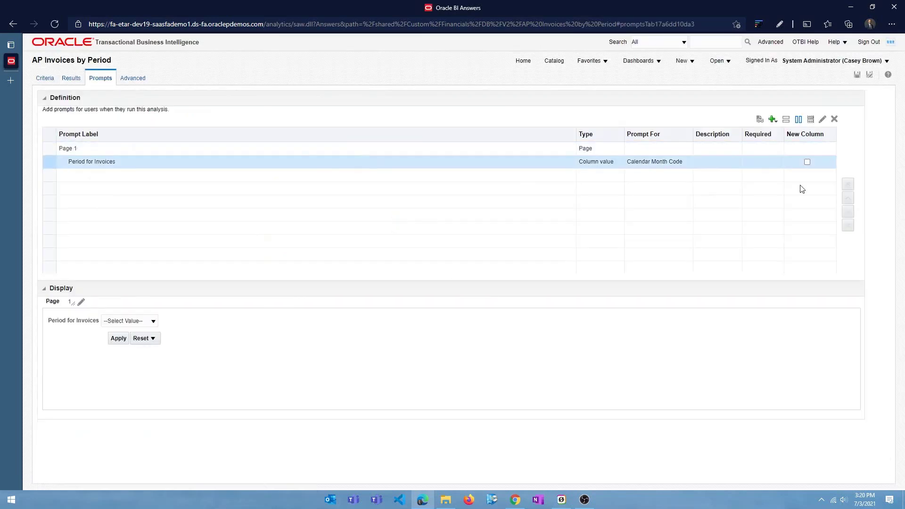
{"action": "left_click", "coordinate": [834, 120]}
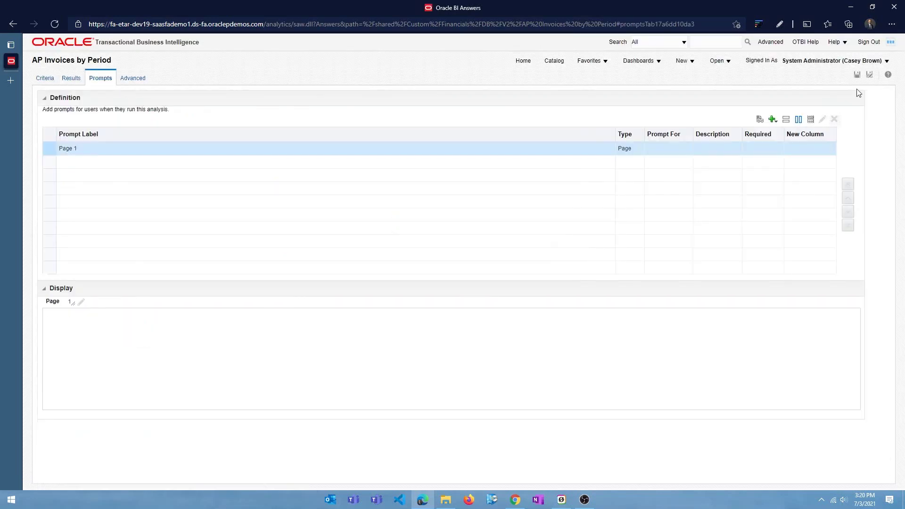
Open AP Payments by Periods from the catalog for editing, delete its inline period prompt and save the analysis
{"action": "left_click", "coordinate": [555, 61]}
{"action": "left_click", "coordinate": [203, 170]}
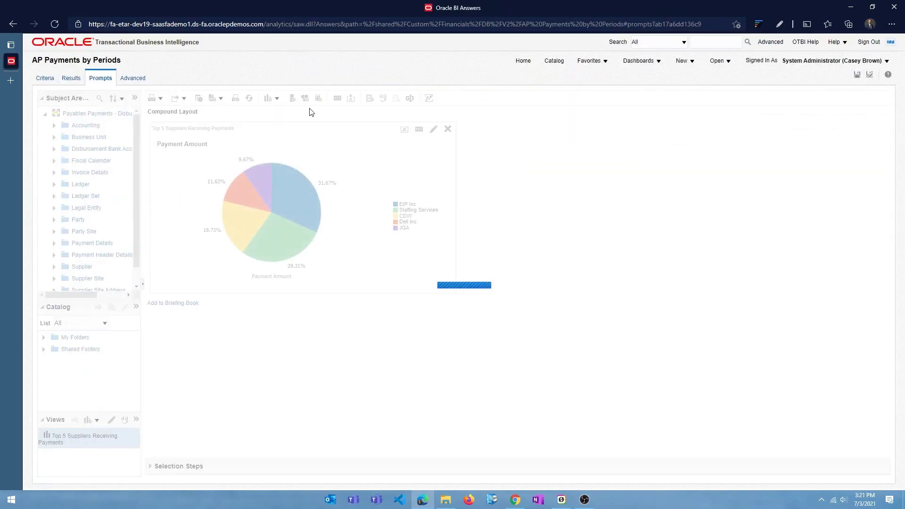
{"action": "left_click", "coordinate": [101, 78]}
{"action": "left_click", "coordinate": [531, 162]}
{"action": "left_click", "coordinate": [835, 120]}
{"action": "left_click", "coordinate": [857, 75]}
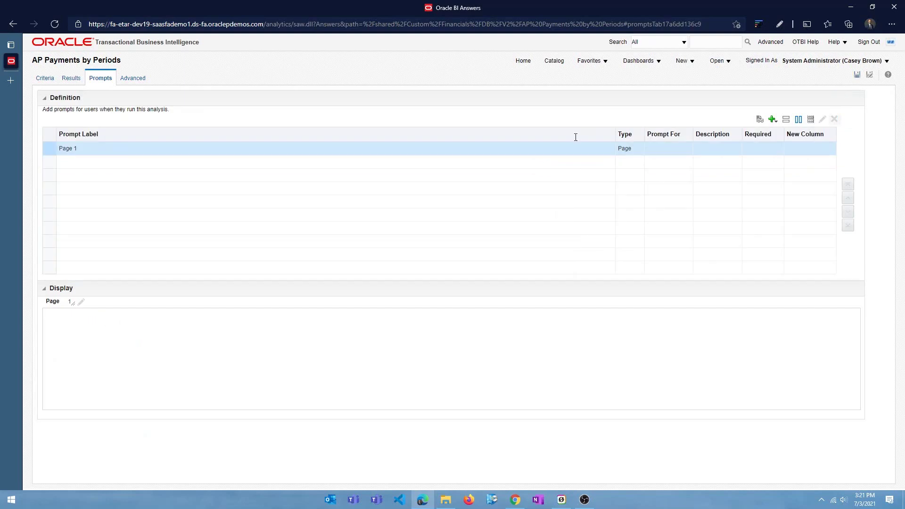
Delete the Invoice Type prompt from the Invoice Details analysis, save it and return to the catalog
{"action": "left_click", "coordinate": [556, 63]}
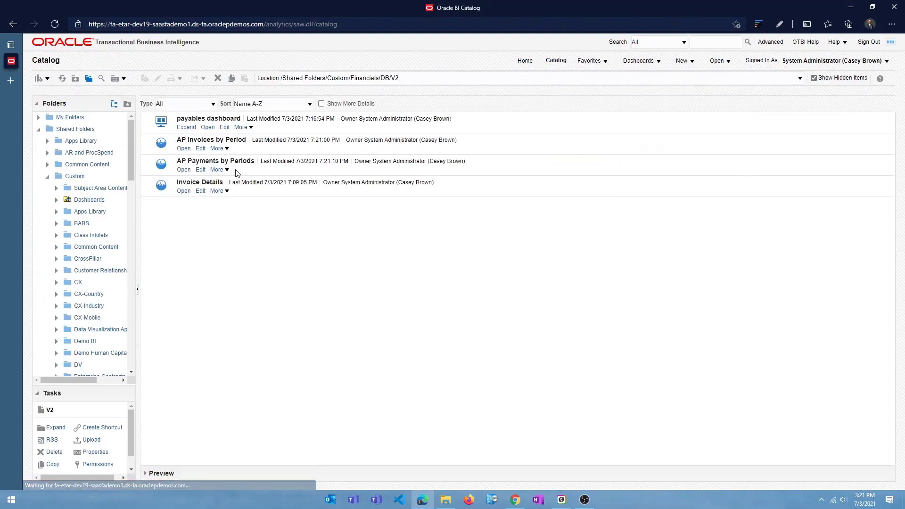
{"action": "left_click", "coordinate": [200, 191]}
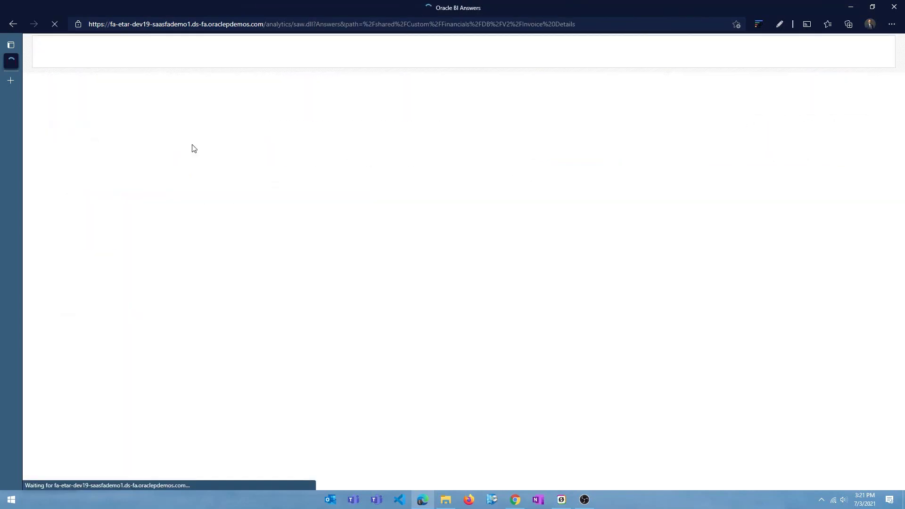
{"action": "left_click", "coordinate": [803, 160]}
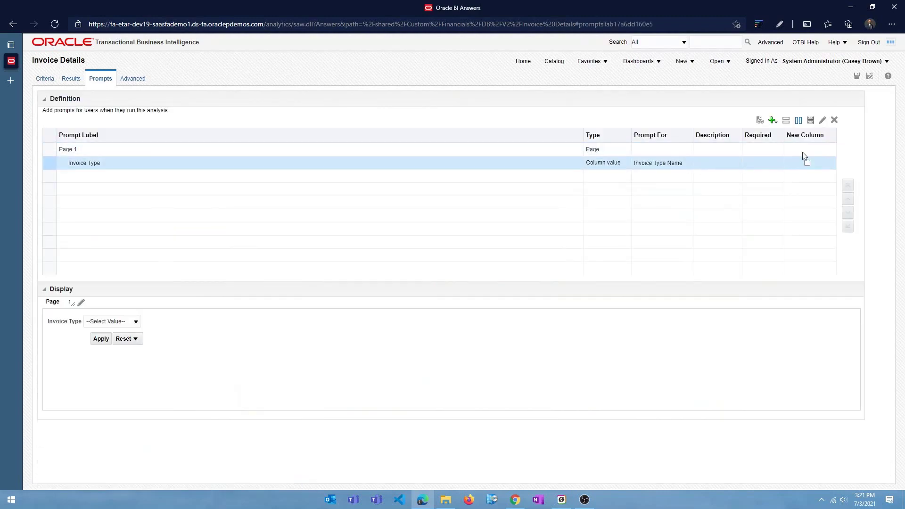
{"action": "left_click", "coordinate": [834, 120]}
{"action": "left_click", "coordinate": [857, 76]}
{"action": "left_click", "coordinate": [555, 62]}
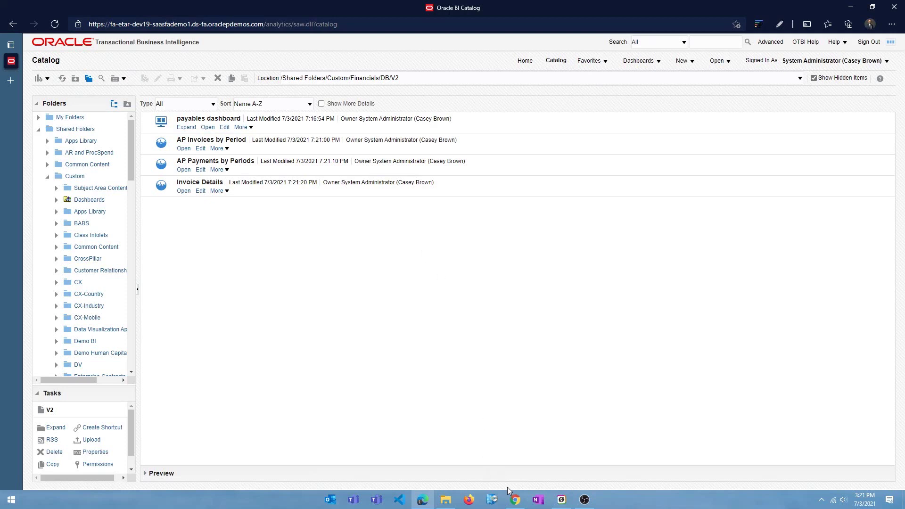
Switch to Chrome to read Oracle's "What Are Inline and Dashboard Prompts?" documentation section, and return to the catalog in the other browser
{"action": "mouse_move", "coordinate": [515, 497]}
{"action": "left_click", "coordinate": [515, 468]}
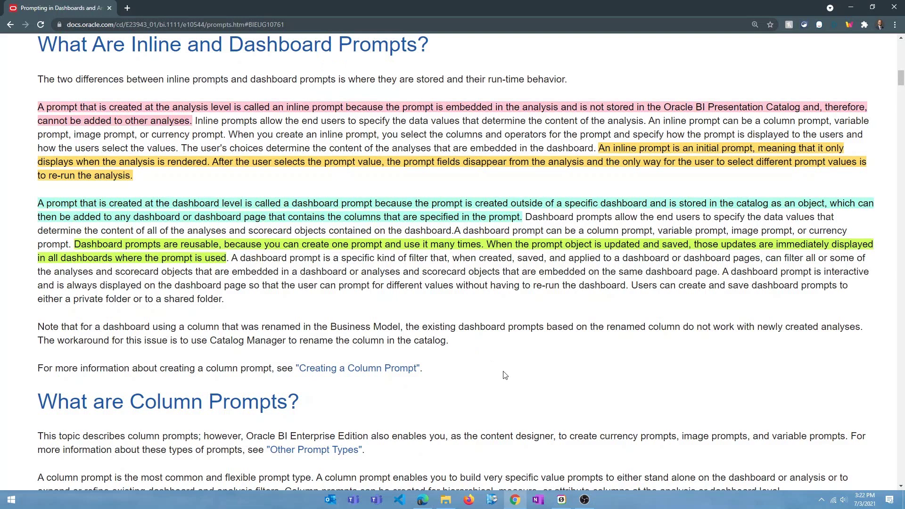
{"action": "key", "text": "alt+Tab"}
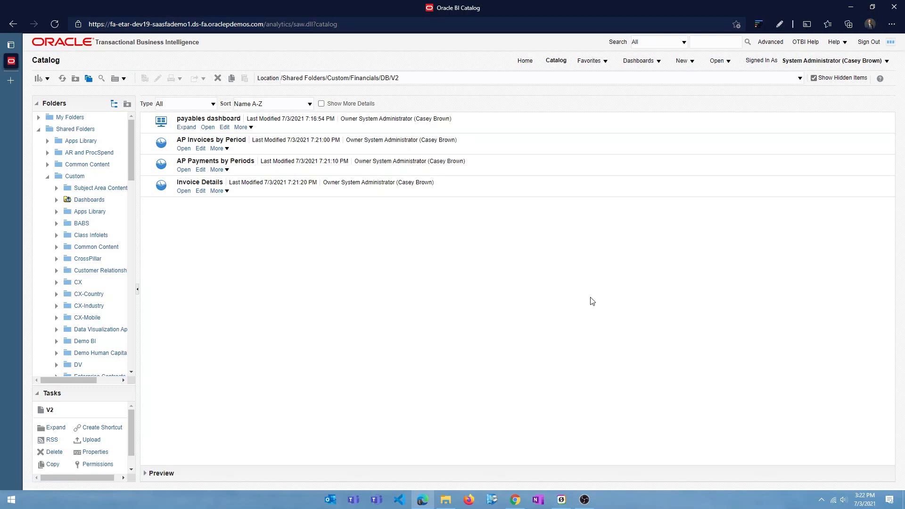
Create a new dashboard prompt based on the Payables Invoices - Transactions Real Time subject area
{"action": "left_click", "coordinate": [693, 63]}
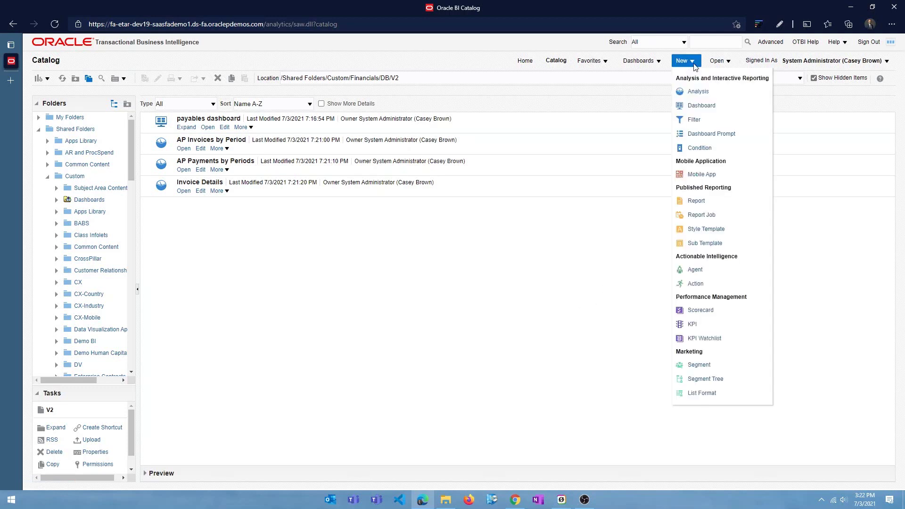
{"action": "left_click", "coordinate": [708, 134]}
{"action": "scroll", "coordinate": [794, 226], "scroll_direction": "down", "scroll_amount": 10}
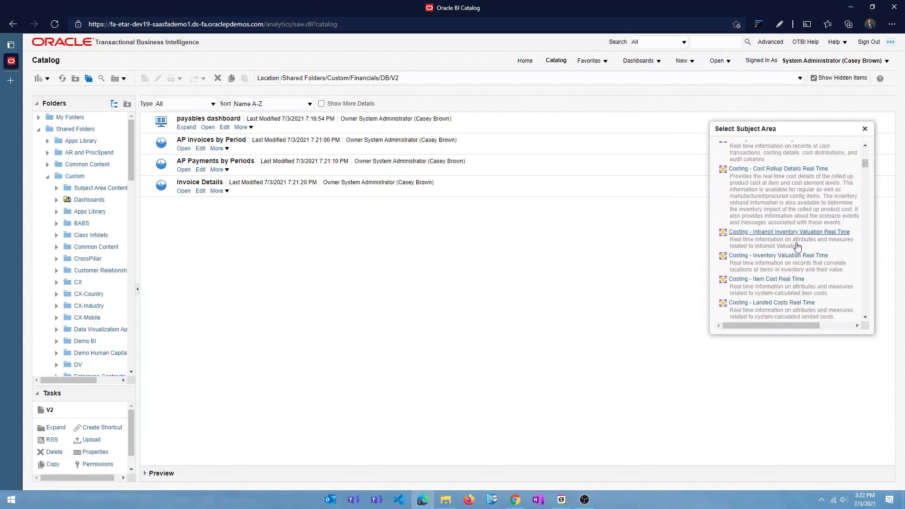
{"action": "scroll", "coordinate": [796, 249], "scroll_direction": "down", "scroll_amount": 10}
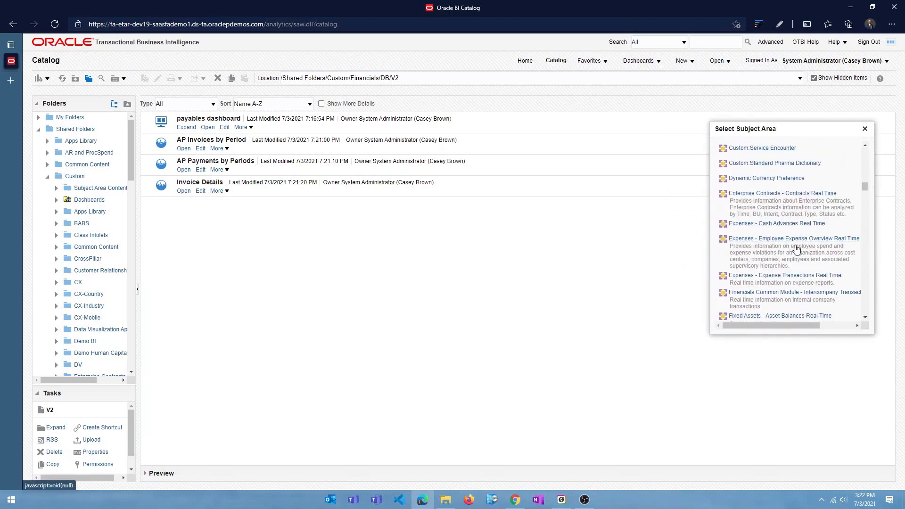
{"action": "scroll", "coordinate": [796, 248], "scroll_direction": "down", "scroll_amount": 10}
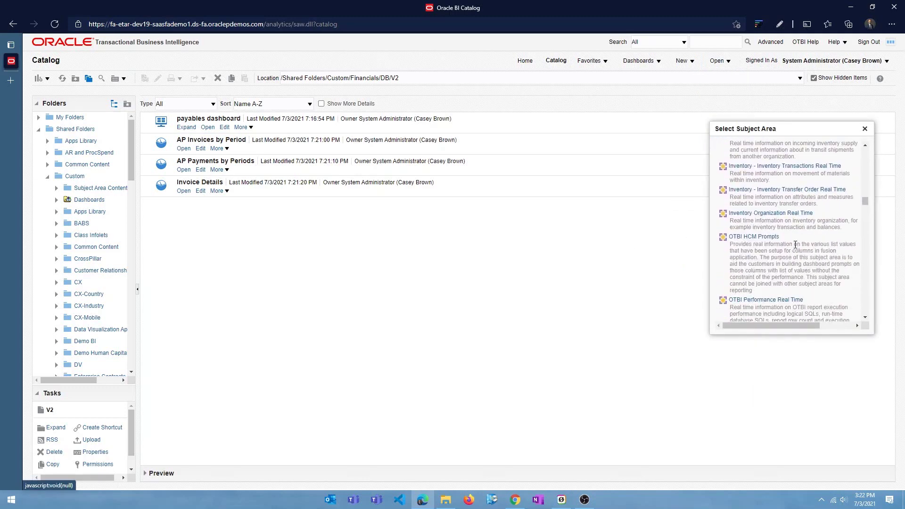
{"action": "left_click", "coordinate": [790, 259]}
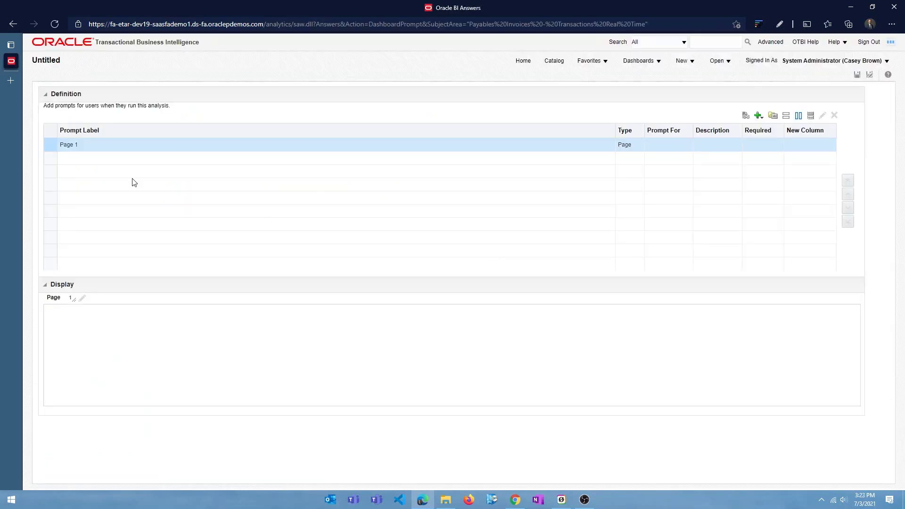
Add a column prompt on Invoice Type Name from the General Information folder under Invoice Details
{"action": "left_click", "coordinate": [760, 117]}
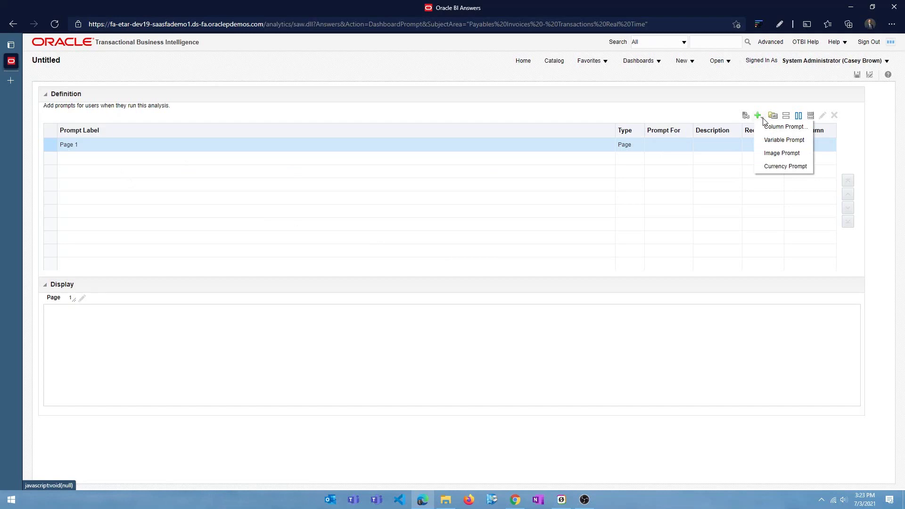
{"action": "left_click", "coordinate": [768, 126]}
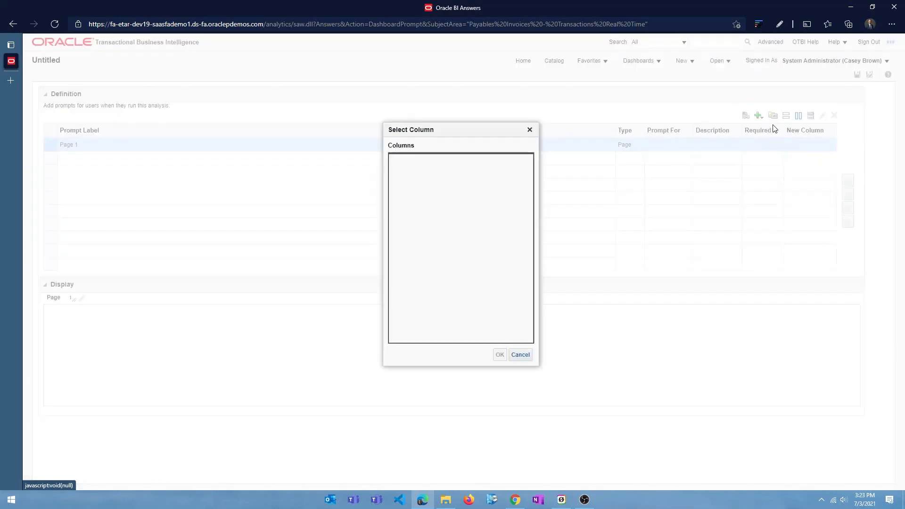
{"action": "scroll", "coordinate": [408, 208], "scroll_direction": "down", "scroll_amount": 1}
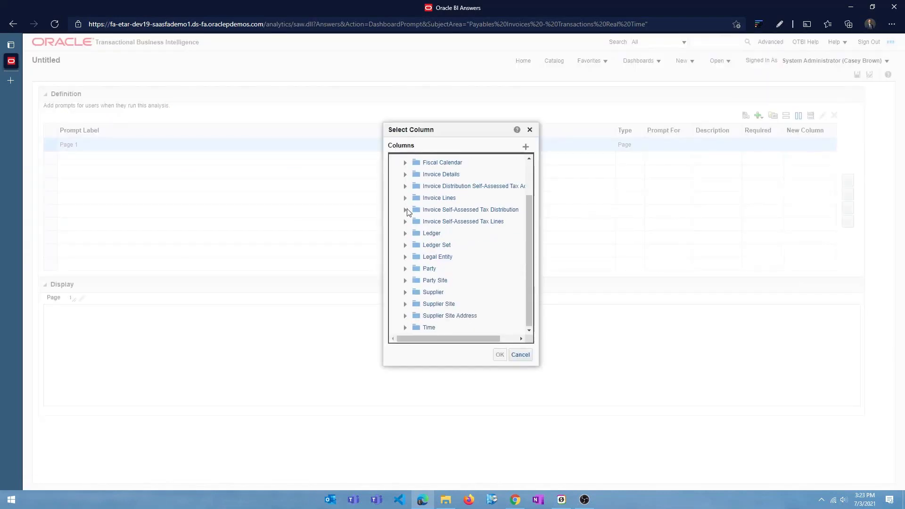
{"action": "left_click", "coordinate": [405, 174]}
{"action": "left_click", "coordinate": [413, 186]}
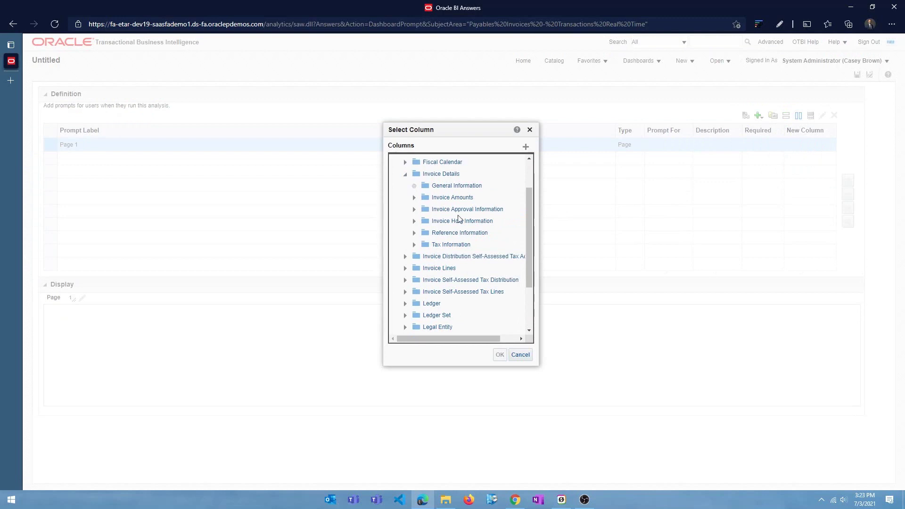
{"action": "scroll", "coordinate": [462, 243], "scroll_direction": "down", "scroll_amount": 5}
{"action": "scroll", "coordinate": [462, 244], "scroll_direction": "down", "scroll_amount": 10}
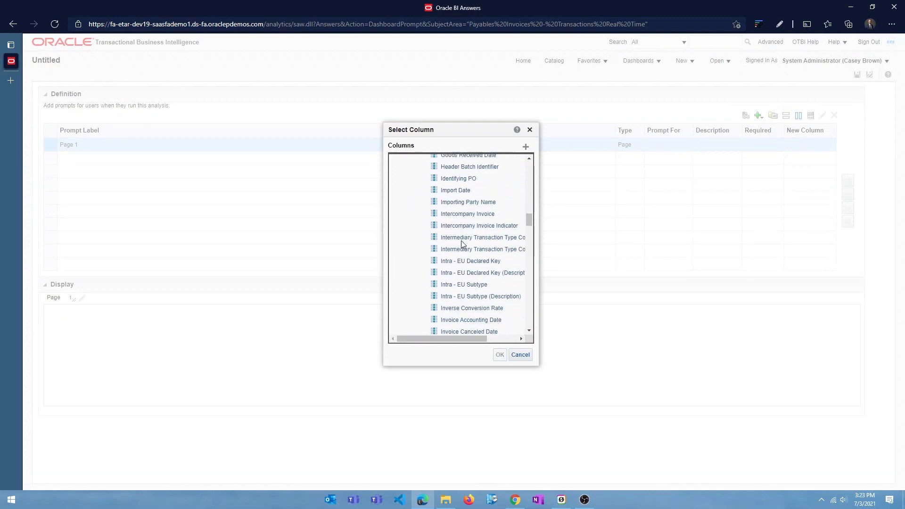
{"action": "scroll", "coordinate": [464, 249], "scroll_direction": "down", "scroll_amount": 2}
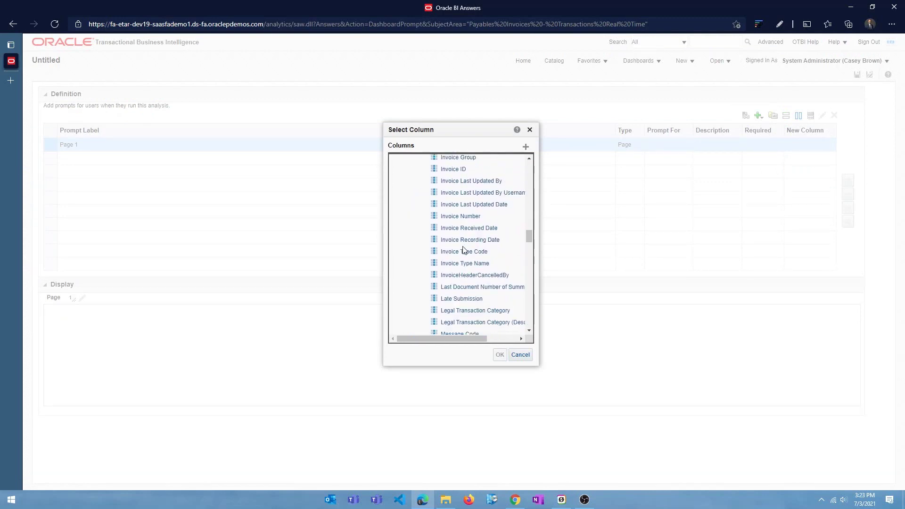
{"action": "double_click", "coordinate": [469, 262]}
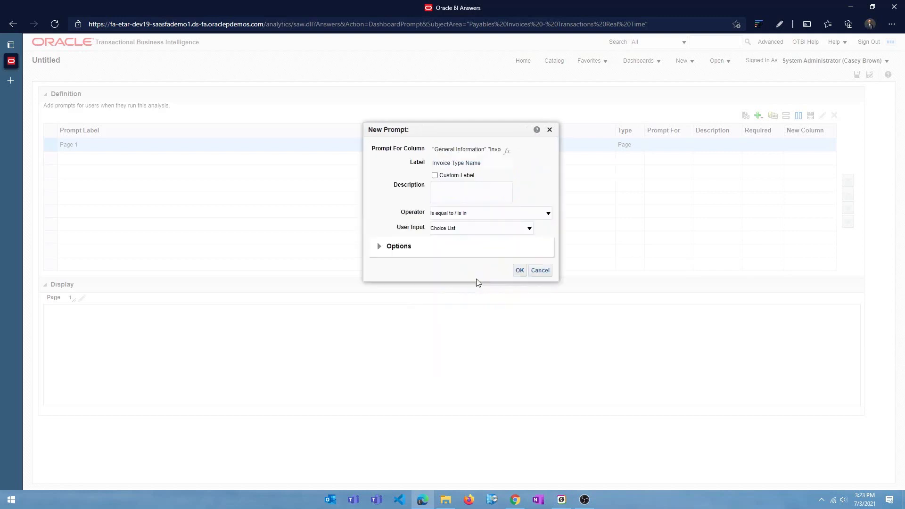
Give the new prompt the custom label Invoice Type and accept its remaining default settings
{"action": "left_click", "coordinate": [435, 175]}
{"action": "double_click", "coordinate": [473, 164]}
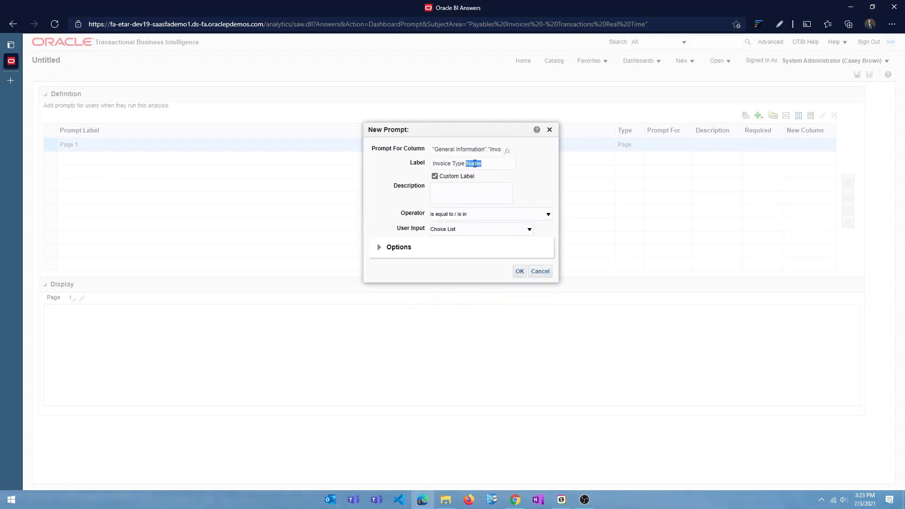
{"action": "key", "text": "BackSpace"}
{"action": "left_click", "coordinate": [520, 271]}
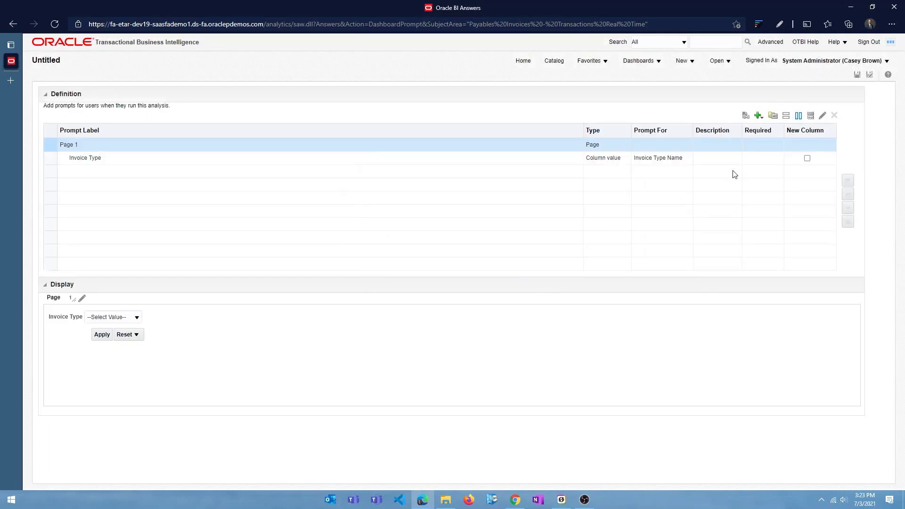
Add a second column prompt on Calendar Month Code from the Time folder
{"action": "left_click", "coordinate": [758, 116]}
{"action": "left_click", "coordinate": [784, 126]}
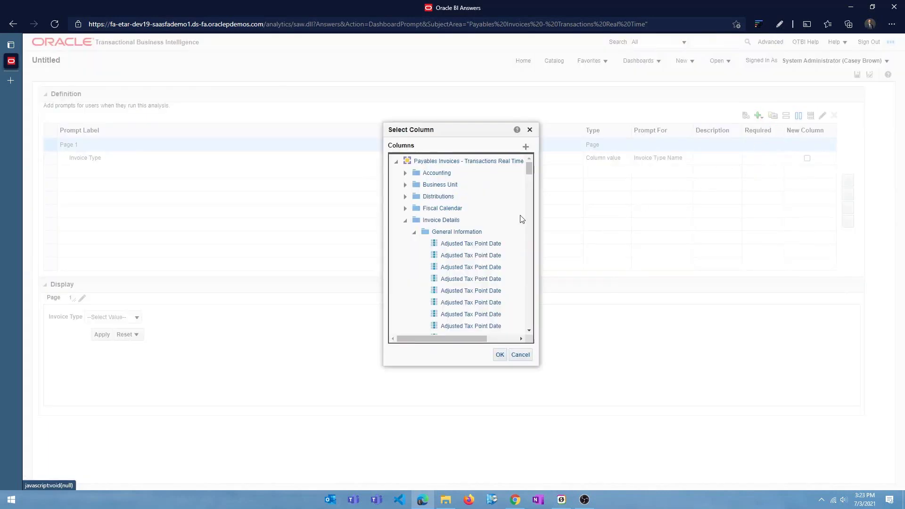
{"action": "left_click", "coordinate": [414, 233]}
{"action": "left_click", "coordinate": [405, 220]}
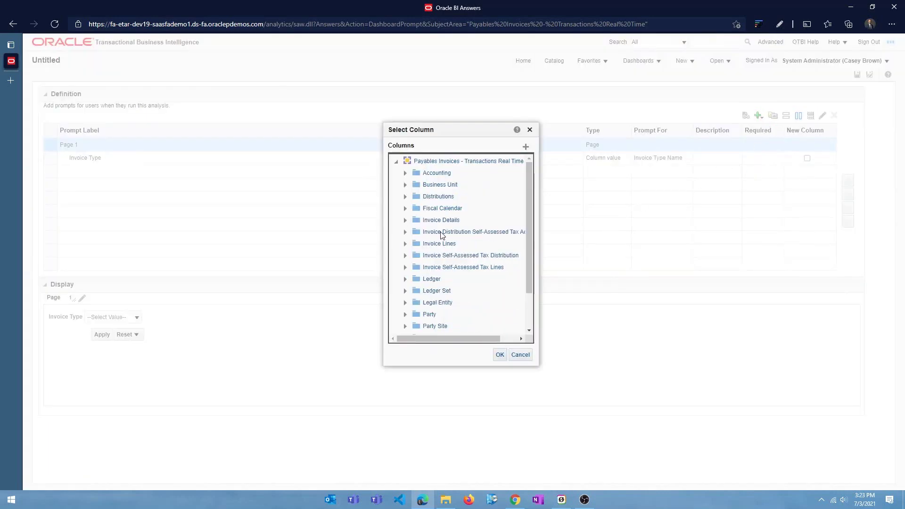
{"action": "scroll", "coordinate": [408, 325], "scroll_direction": "down", "scroll_amount": 2}
{"action": "left_click", "coordinate": [405, 327]}
{"action": "scroll", "coordinate": [473, 269], "scroll_direction": "down", "scroll_amount": 3}
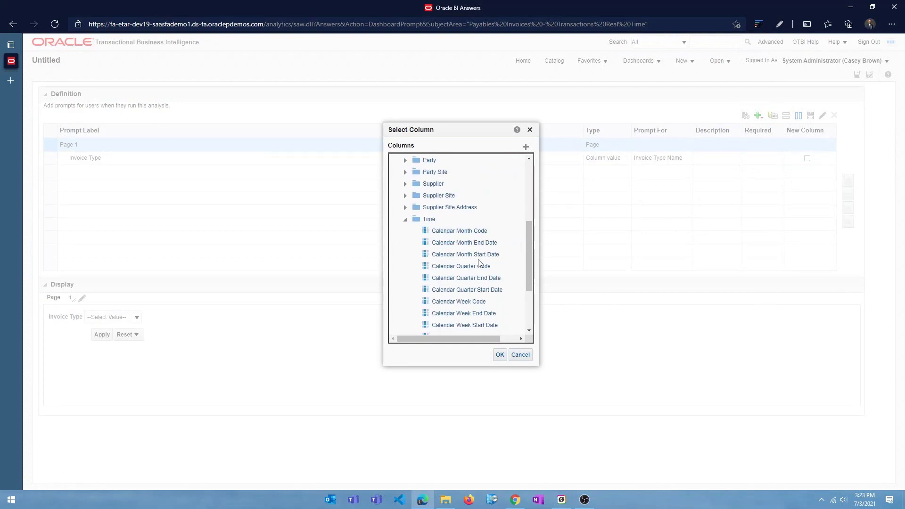
{"action": "left_click", "coordinate": [466, 232]}
{"action": "left_click", "coordinate": [499, 354]}
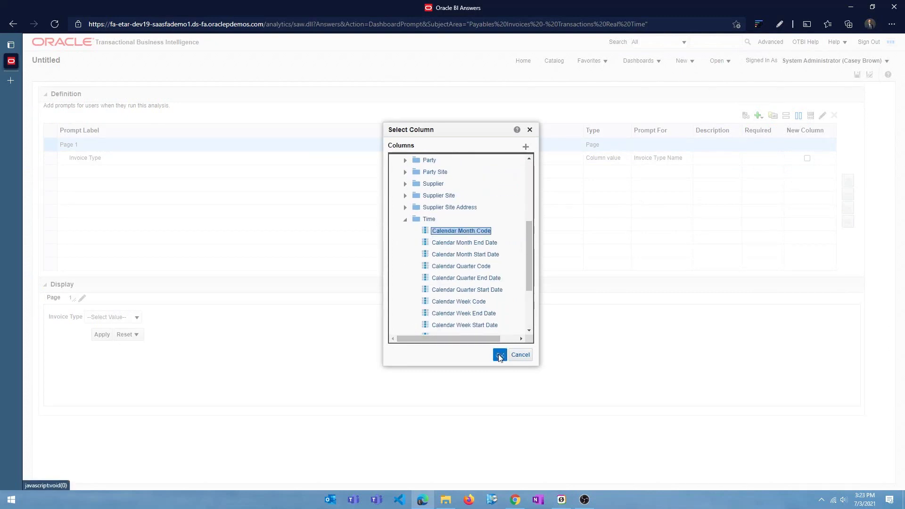
Give the calendar month prompt the custom label Select Period and accept it
{"action": "left_click", "coordinate": [442, 179]}
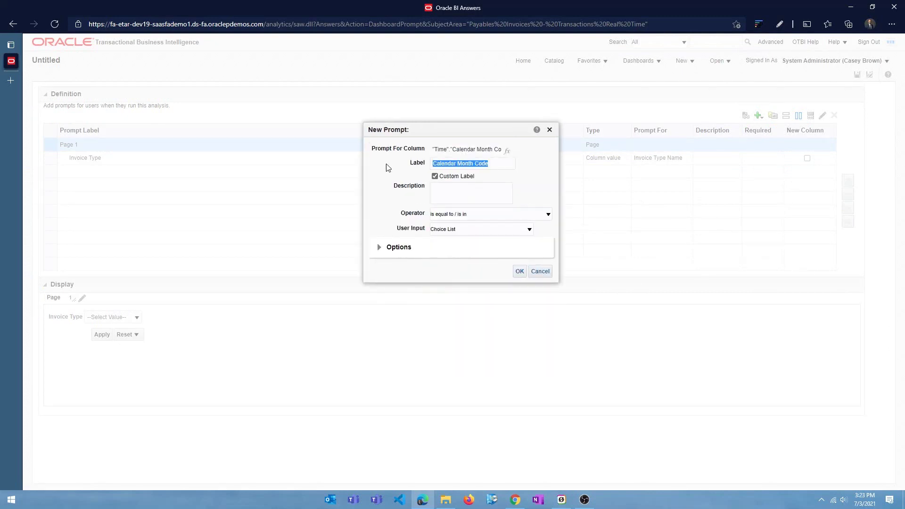
{"action": "type", "text": "Select Period"}
{"action": "key", "text": "Return"}
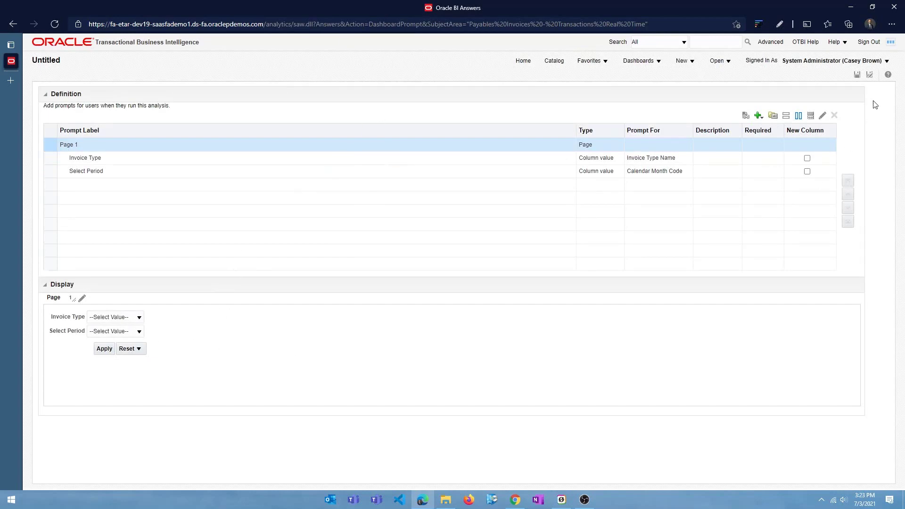
Save the dashboard prompt as DB Prompt in /Shared Folders/Custom/Financials/DB/V2
{"action": "left_click", "coordinate": [857, 74]}
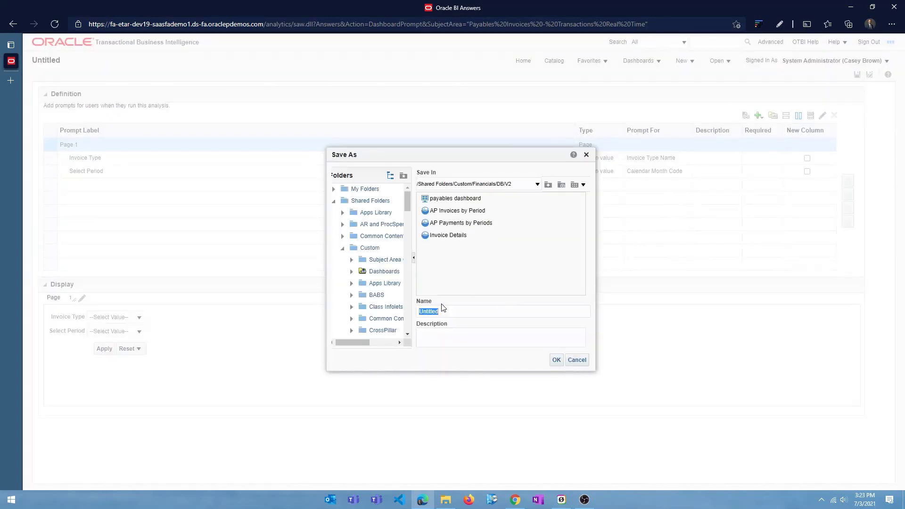
{"action": "type", "text": "DB Prompt"}
{"action": "key", "text": "Return"}
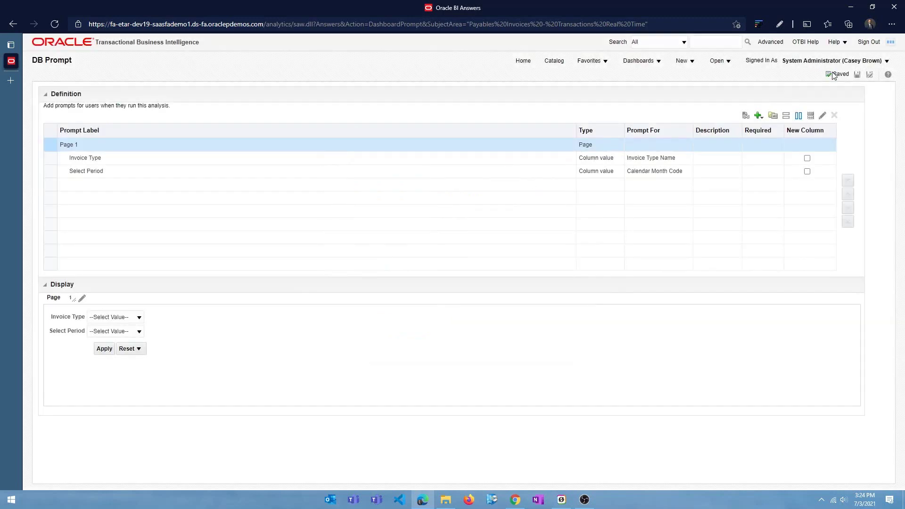
Open the payables dashboard from the catalog for editing and add a new column before the one holding the analyses
{"action": "left_click", "coordinate": [554, 61]}
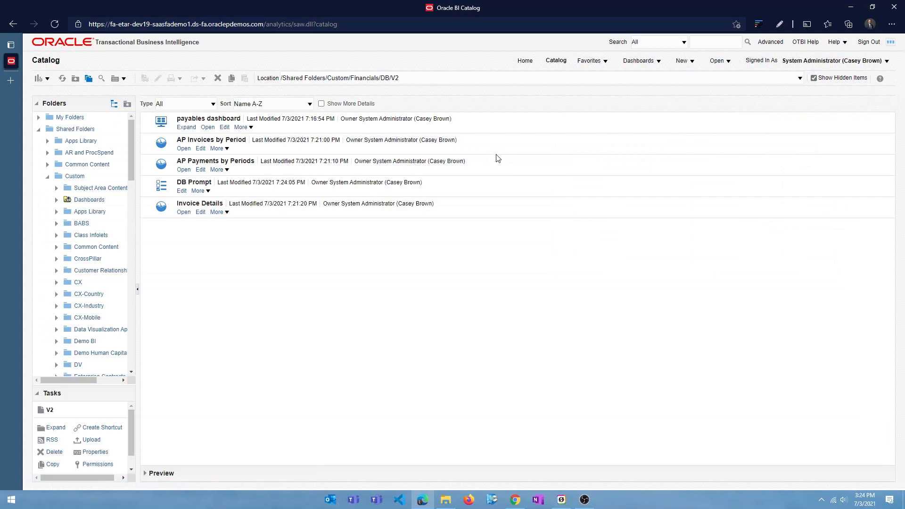
{"action": "left_click", "coordinate": [225, 128]}
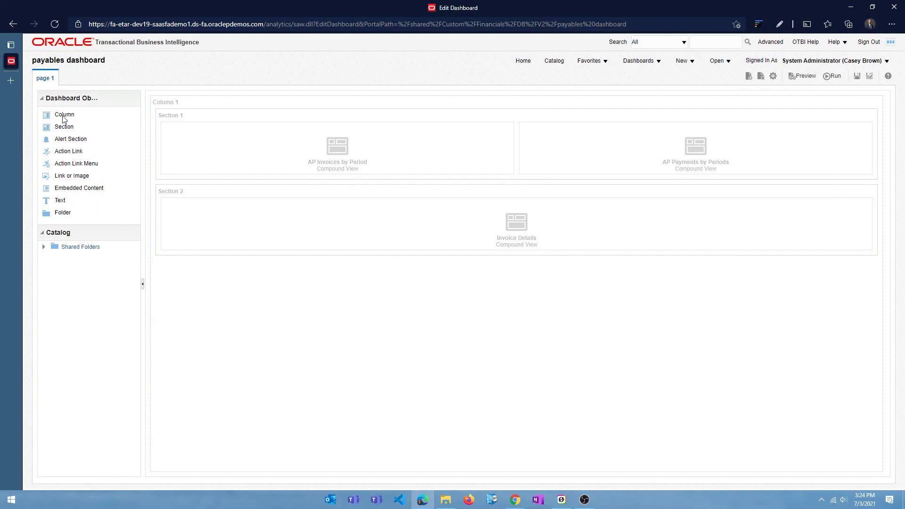
{"action": "left_click_drag", "start_coordinate": [63, 114], "coordinate": [151, 246]}
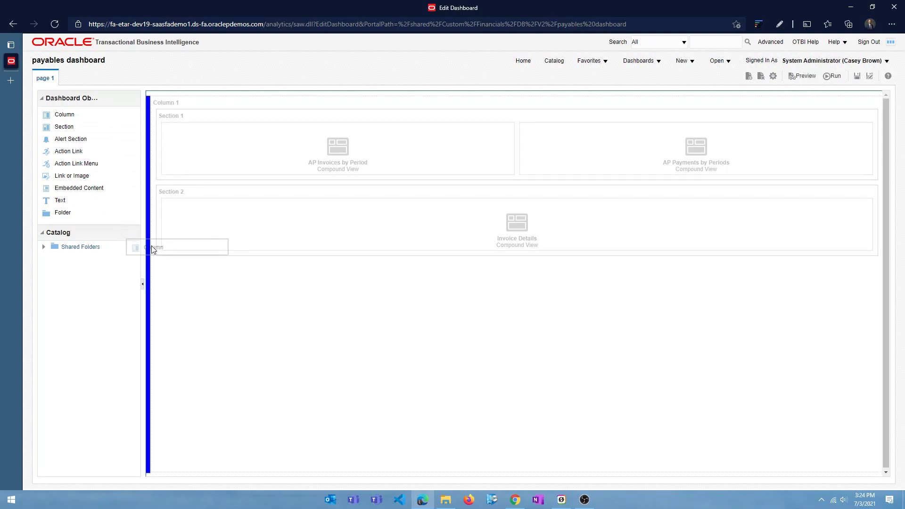
{"action": "left_click_drag", "start_coordinate": [151, 246], "coordinate": [152, 246]}
{"action": "mouse_move", "coordinate": [152, 249]}
{"action": "left_mouse_down"}
{"action": "mouse_move", "coordinate": [153, 197]}
{"action": "mouse_move", "coordinate": [156, 236]}
{"action": "left_mouse_up"}
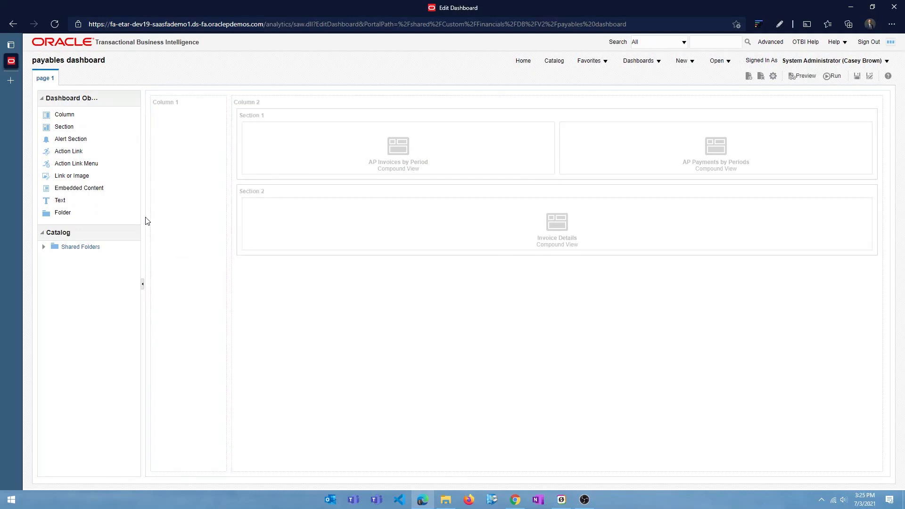
Place DB Prompt from Shared Folders/Custom/Financials/DB/V2 into the empty first column of the dashboard
{"action": "left_click", "coordinate": [43, 247]}
{"action": "scroll", "coordinate": [60, 282], "scroll_direction": "down", "scroll_amount": 1}
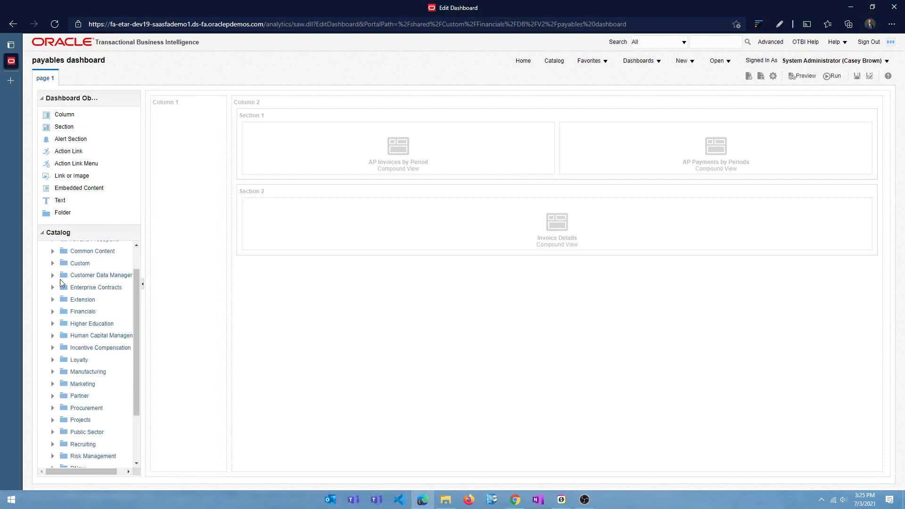
{"action": "scroll", "coordinate": [60, 282], "scroll_direction": "down", "scroll_amount": 2}
{"action": "scroll", "coordinate": [73, 316], "scroll_direction": "up", "scroll_amount": 2}
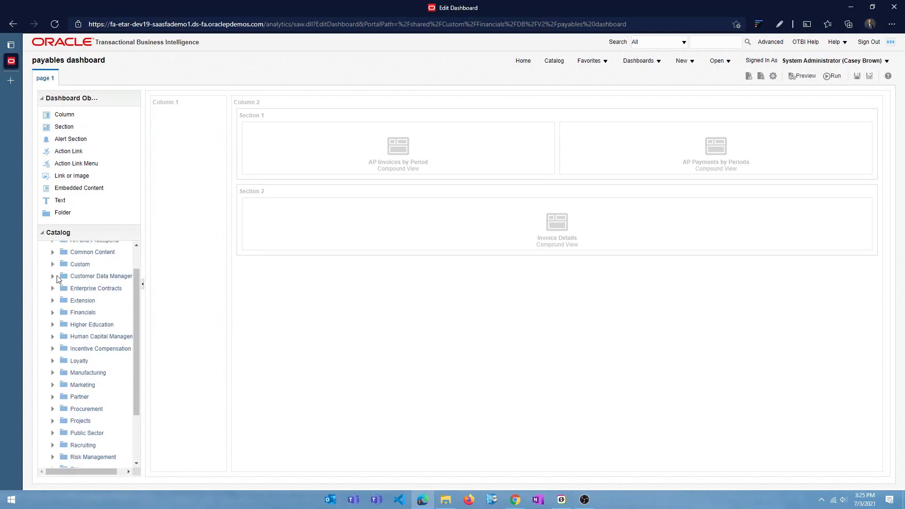
{"action": "left_click", "coordinate": [52, 263]}
{"action": "scroll", "coordinate": [78, 293], "scroll_direction": "down", "scroll_amount": 10}
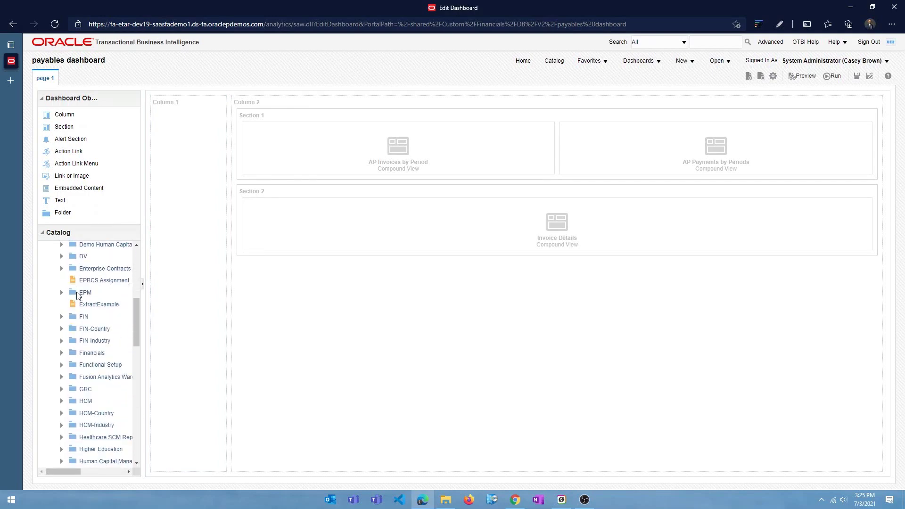
{"action": "left_click", "coordinate": [61, 315]}
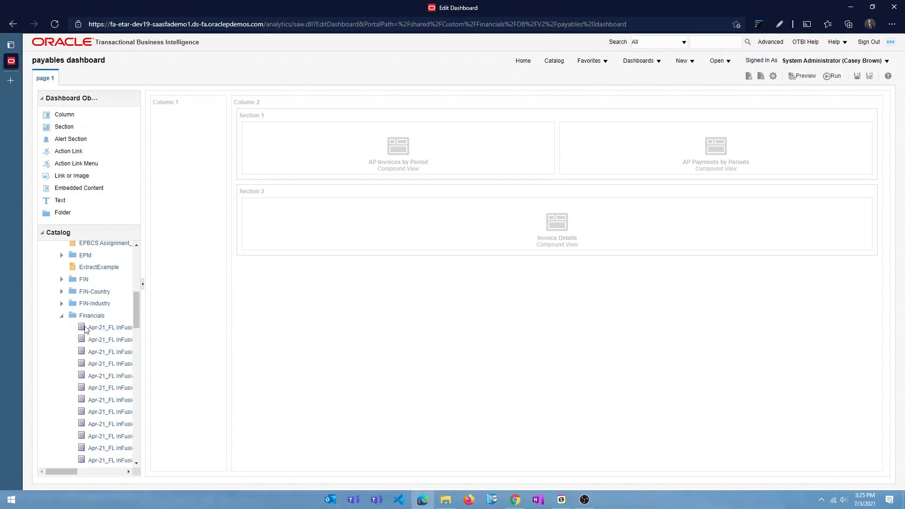
{"action": "scroll", "coordinate": [82, 319], "scroll_direction": "down", "scroll_amount": 5}
{"action": "left_click", "coordinate": [70, 261]}
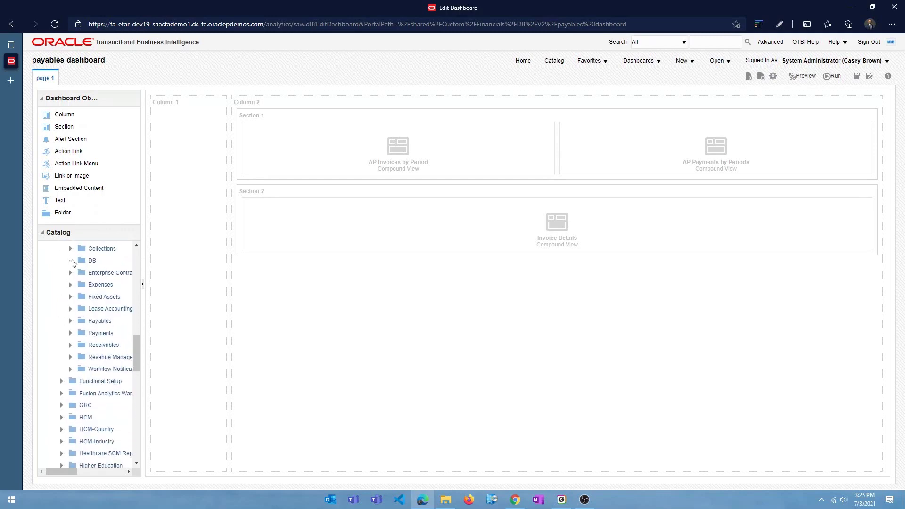
{"action": "left_click", "coordinate": [79, 273]}
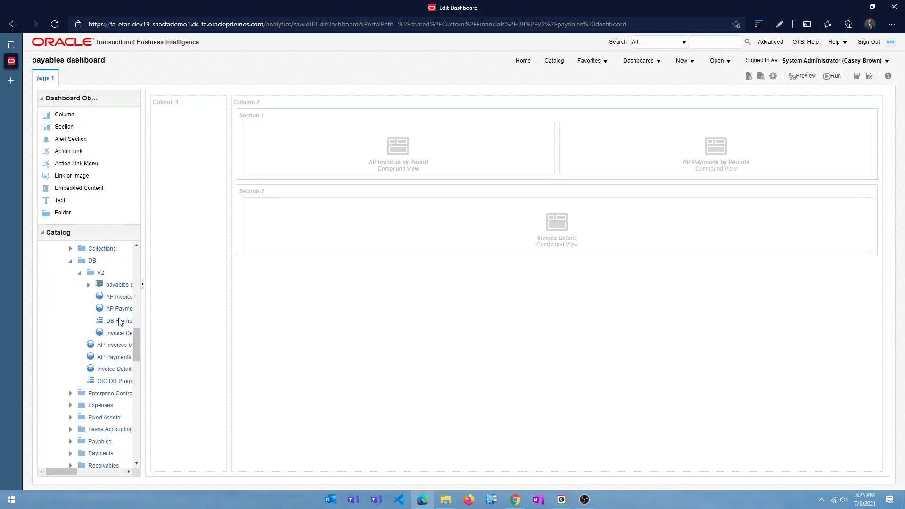
{"action": "left_click_drag", "start_coordinate": [121, 320], "coordinate": [187, 188]}
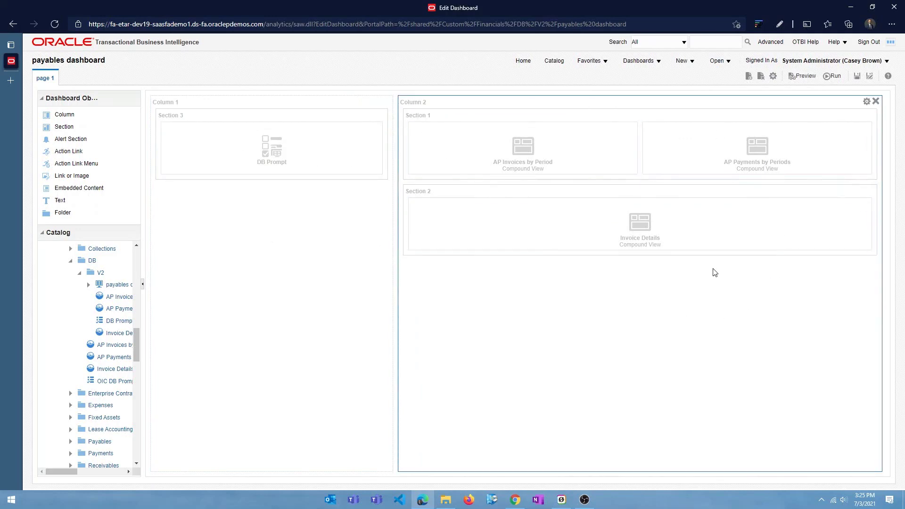
Save the payables dashboard and run it
{"action": "left_click", "coordinate": [856, 76]}
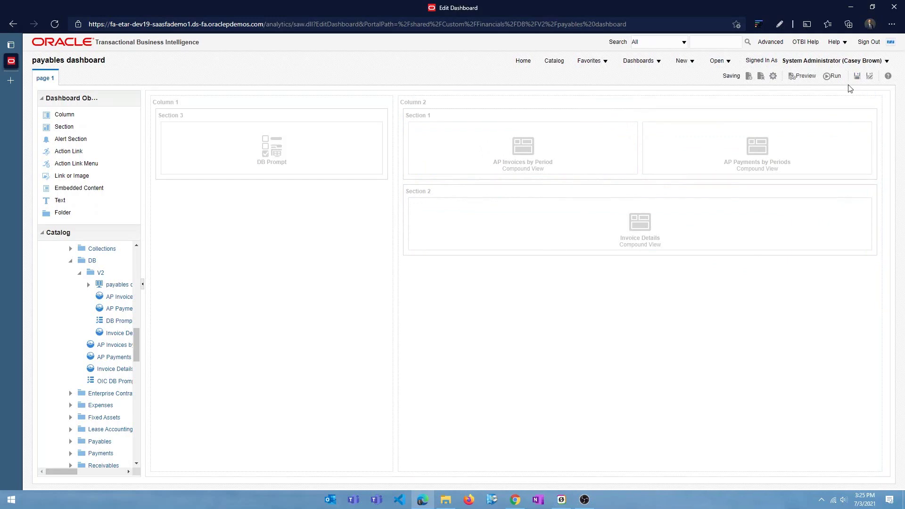
{"action": "left_click", "coordinate": [832, 76]}
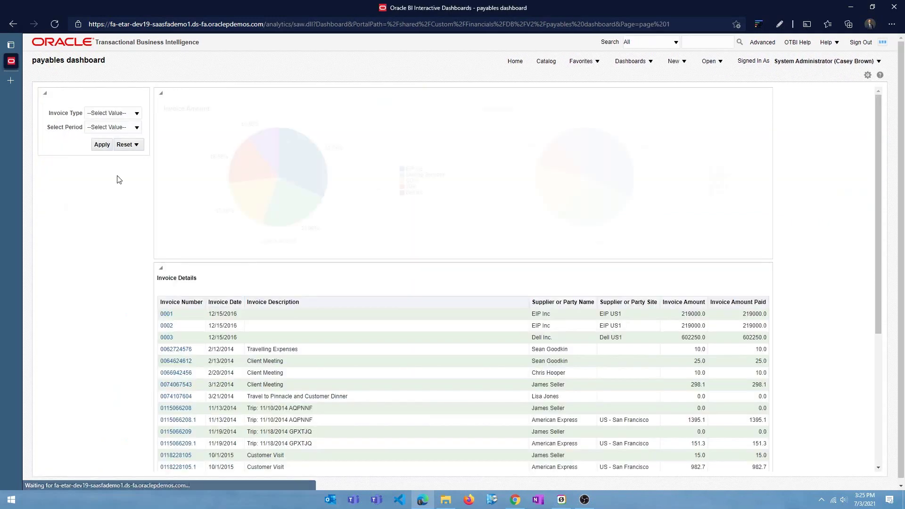
Select Debit memo and Credit memo as the Invoice Type prompt values
{"action": "left_click", "coordinate": [137, 114]}
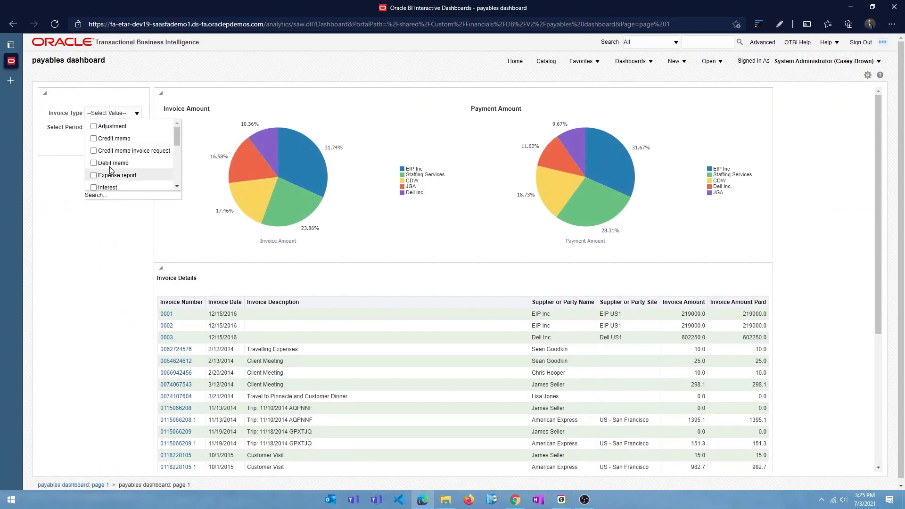
{"action": "left_click", "coordinate": [93, 163]}
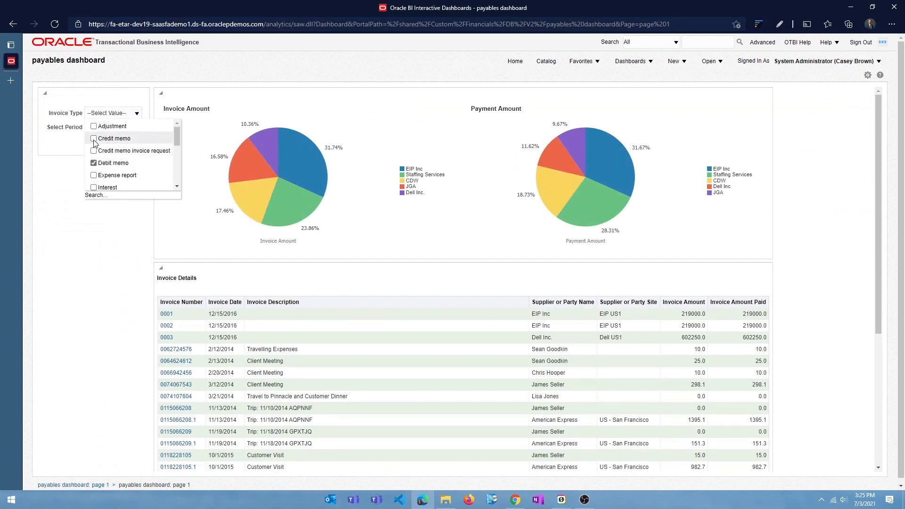
{"action": "left_click", "coordinate": [93, 139]}
Search the Select Period prompt's values for 2020 and choose 2020 / 10 as the period
{"action": "left_click", "coordinate": [137, 127]}
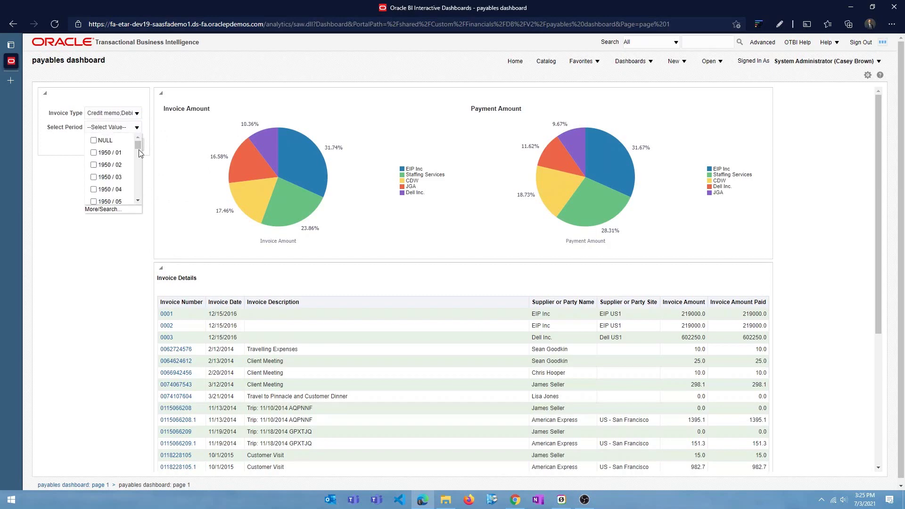
{"action": "left_click", "coordinate": [101, 209]}
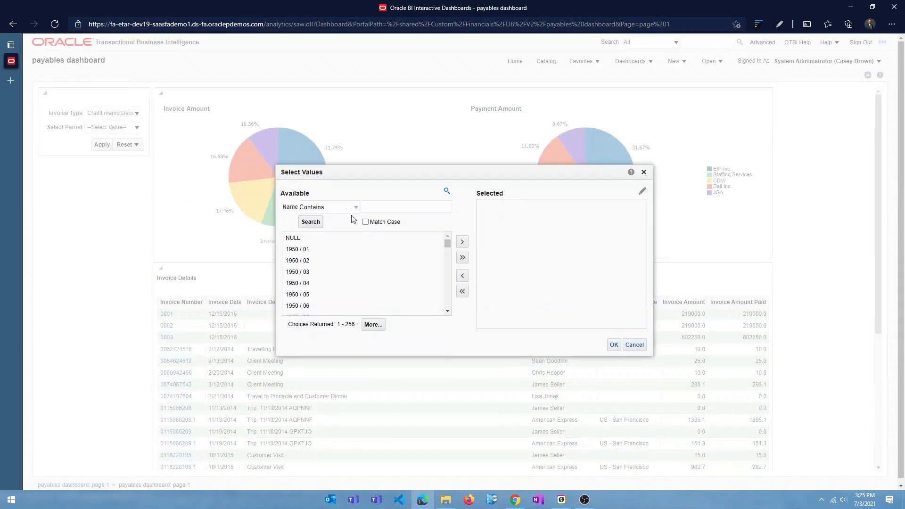
{"action": "left_click", "coordinate": [375, 207]}
{"action": "type", "text": "2020"}
{"action": "scroll", "coordinate": [295, 302], "scroll_direction": "down", "scroll_amount": 2}
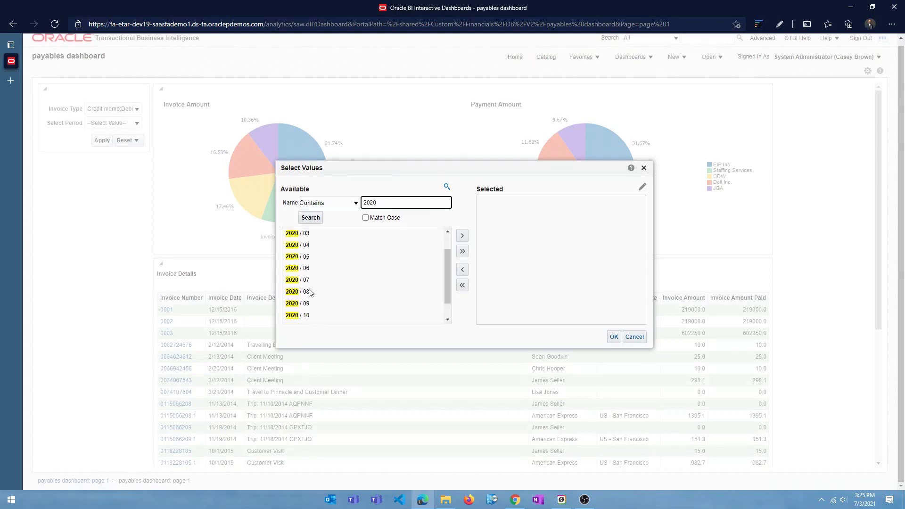
{"action": "left_click", "coordinate": [302, 296]}
{"action": "left_click", "coordinate": [461, 237]}
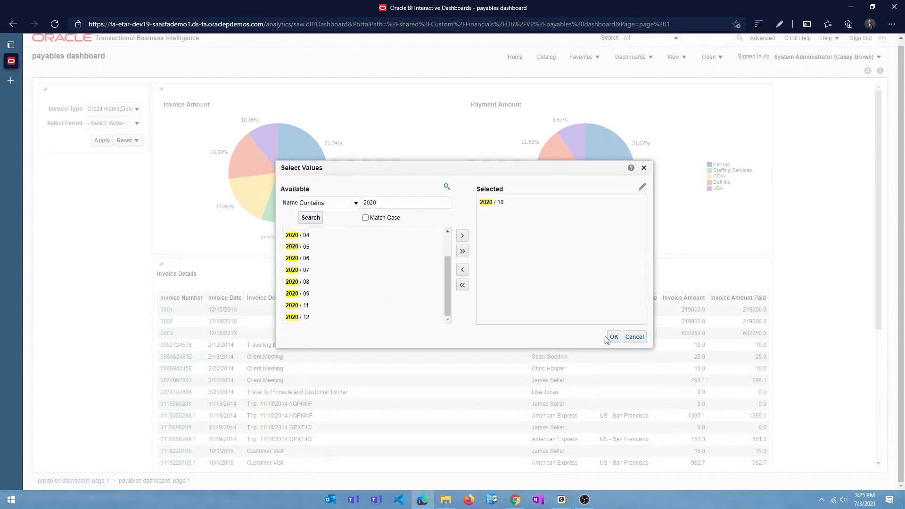
{"action": "left_click", "coordinate": [613, 337]}
Apply the selected invoice types and period to the dashboard's charts and invoice details table
{"action": "left_click", "coordinate": [113, 156]}
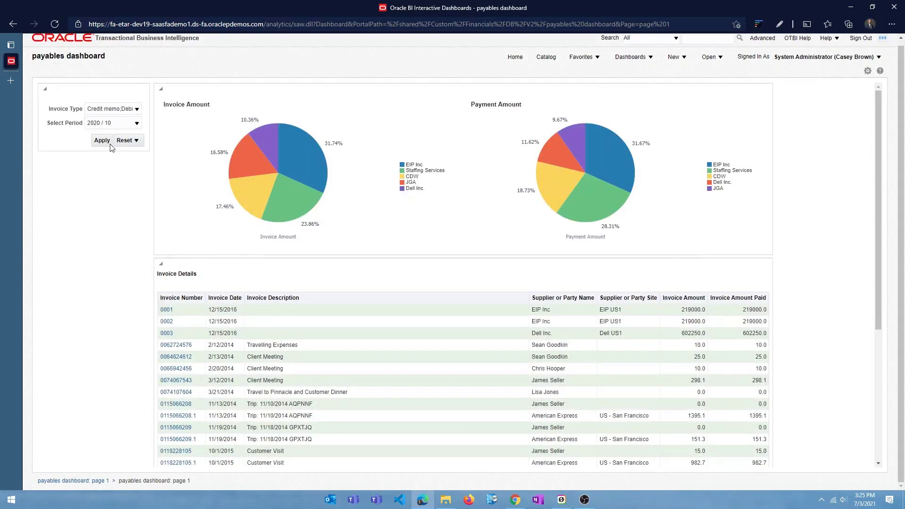
{"action": "left_click", "coordinate": [97, 139]}
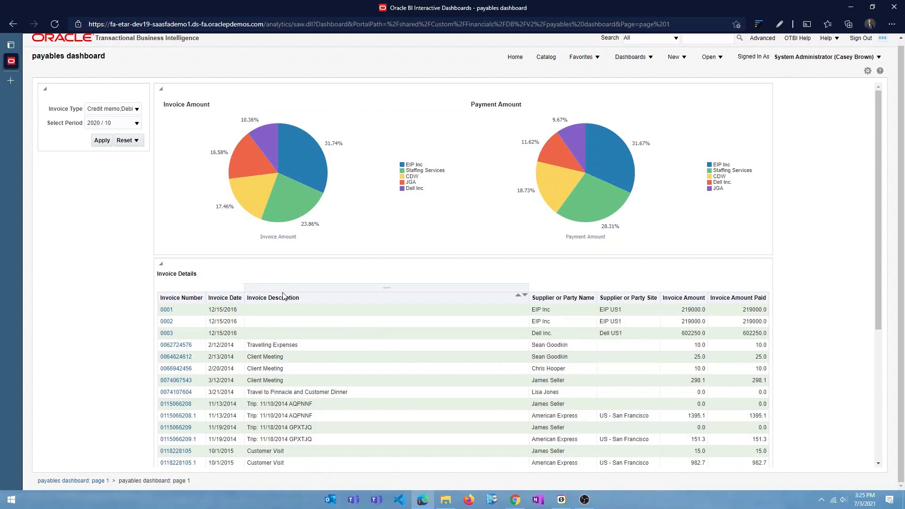
{"action": "left_click", "coordinate": [102, 140]}
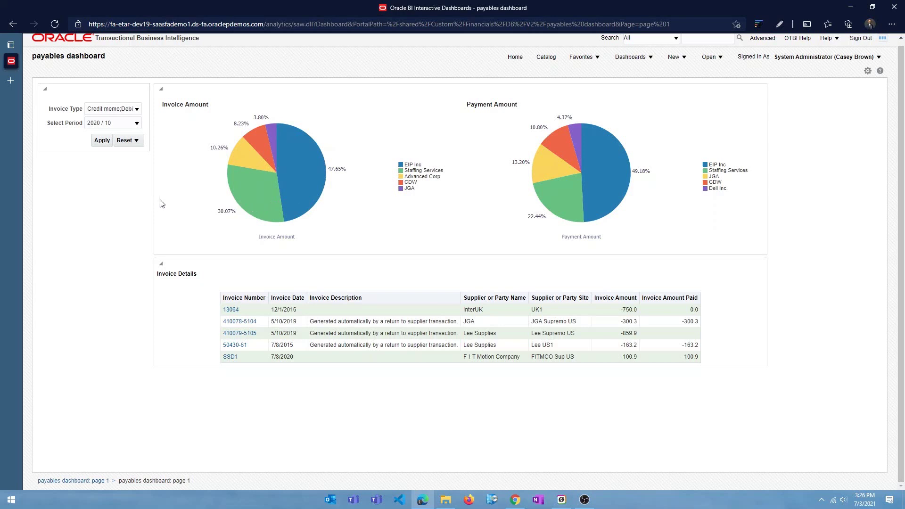
Change the Invoice Type prompt selection to Standard only
{"action": "left_click", "coordinate": [137, 110]}
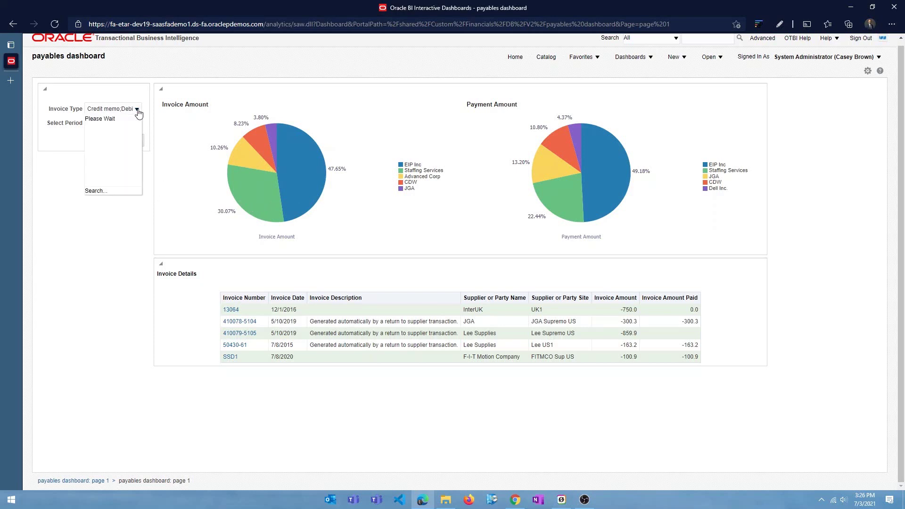
{"action": "scroll", "coordinate": [139, 165], "scroll_direction": "down", "scroll_amount": 1}
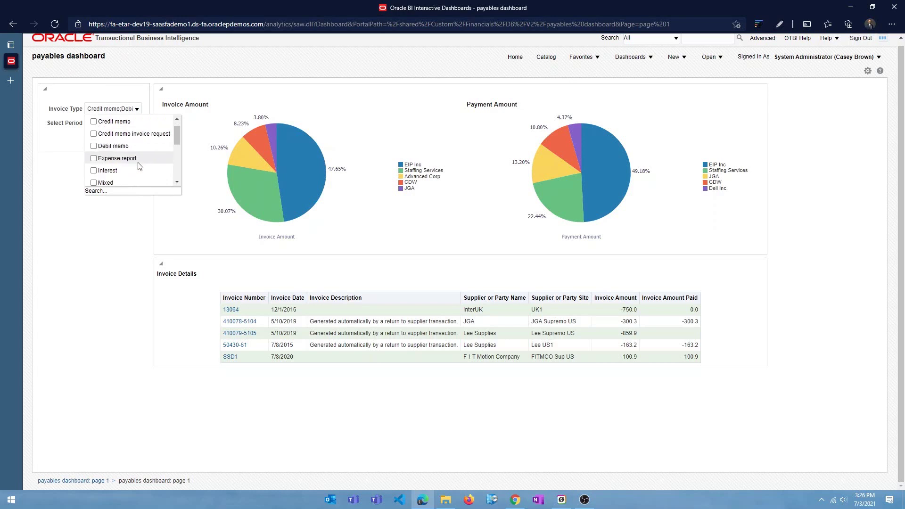
{"action": "scroll", "coordinate": [139, 166], "scroll_direction": "down", "scroll_amount": 4}
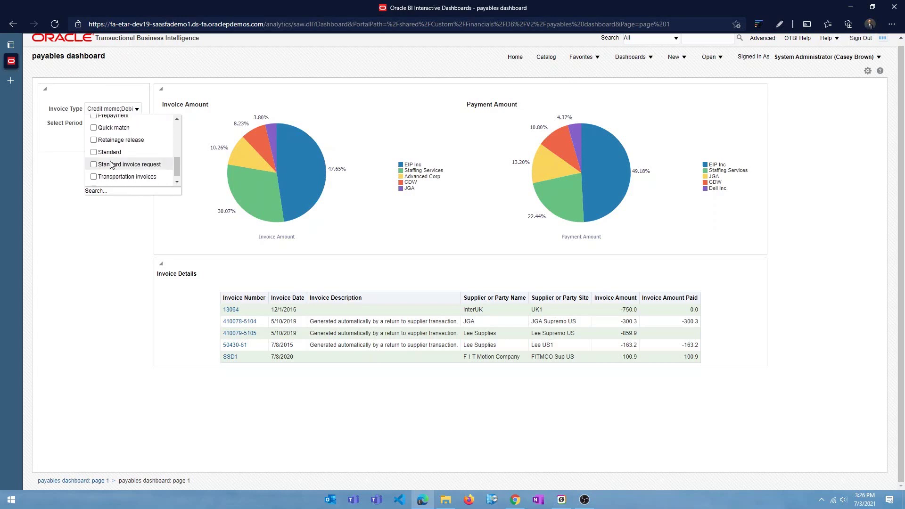
{"action": "left_click", "coordinate": [109, 151]}
Search the Select Period values for 2020, add 2020 / 11 to the selection and remove 2020 / 10
{"action": "left_click", "coordinate": [137, 123]}
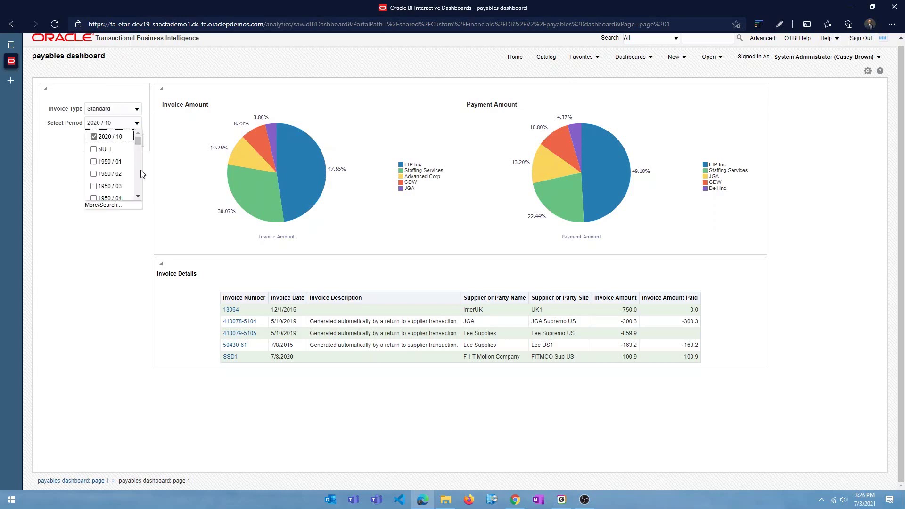
{"action": "left_click", "coordinate": [104, 205]}
{"action": "left_click", "coordinate": [374, 205]}
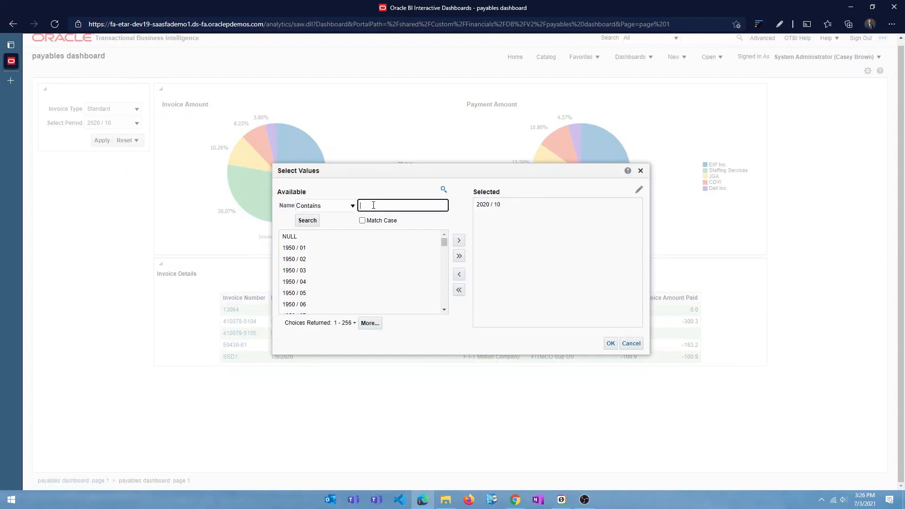
{"action": "type", "text": "2020"}
{"action": "key", "text": "Return"}
{"action": "scroll", "coordinate": [398, 244], "scroll_direction": "down", "scroll_amount": 2}
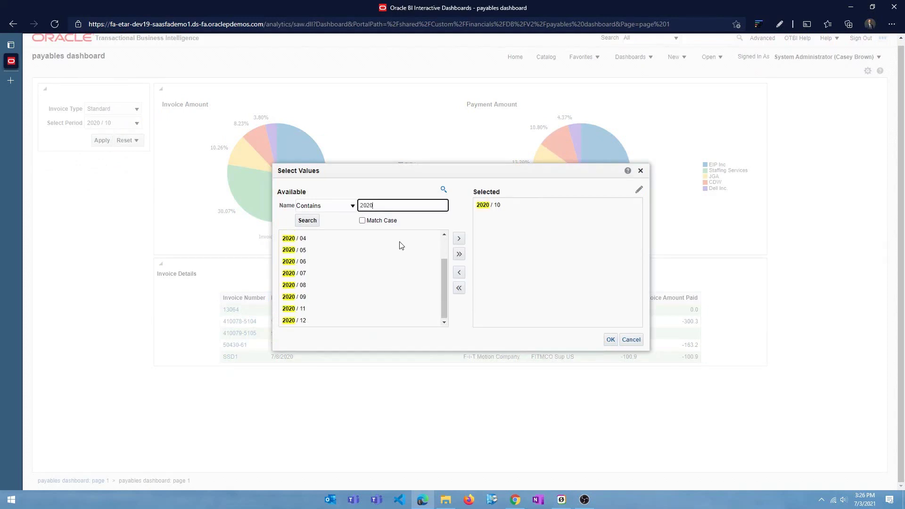
{"action": "left_click", "coordinate": [301, 309]}
{"action": "left_click", "coordinate": [458, 239]}
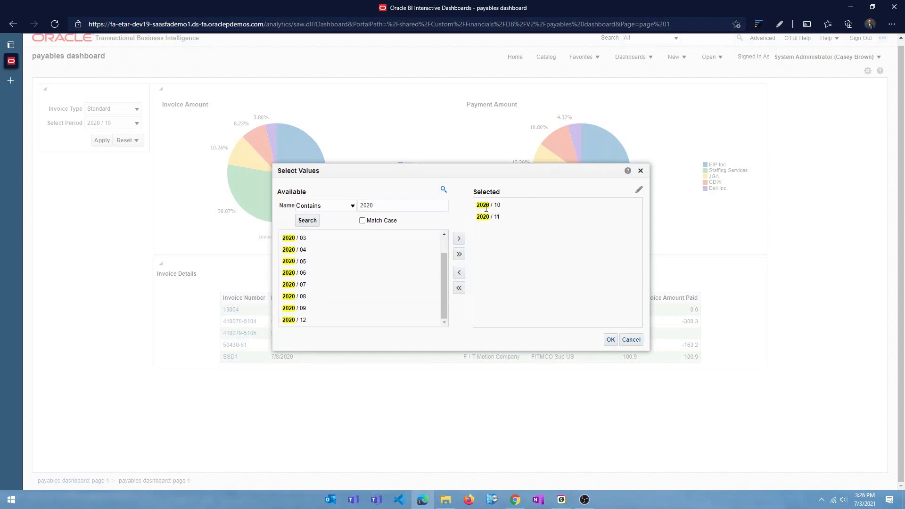
{"action": "left_click", "coordinate": [460, 274]}
{"action": "left_click", "coordinate": [610, 339]}
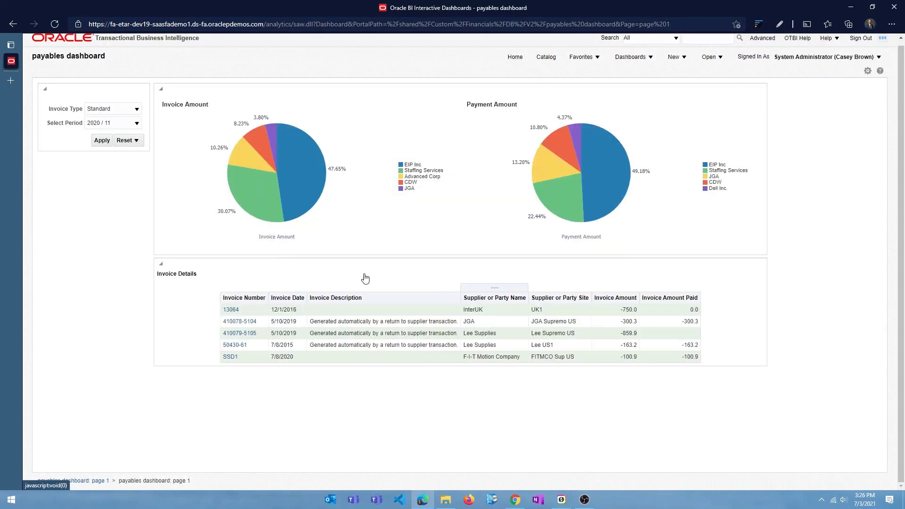